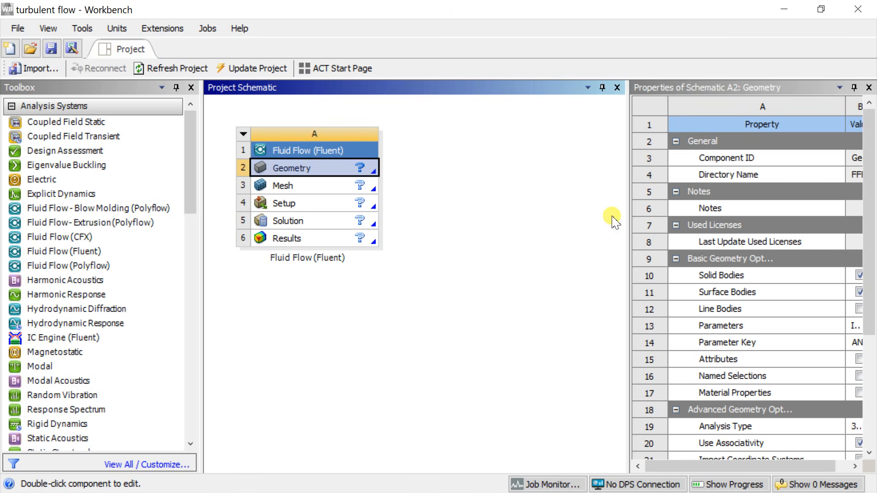
# Step: Set the Geometry cell's analysis type to 2D in its advanced geometry options
pyautogui.moveTo(628, 222); pyautogui.dragTo(501, 221)
pyautogui.scroll(-1, 632, 315)
pyautogui.click(739, 325)
pyautogui.click(740, 326)
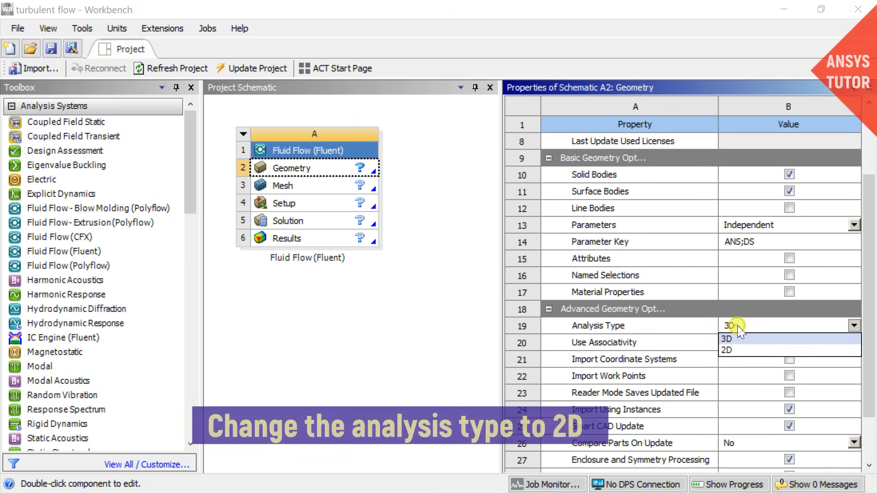
pyautogui.click(730, 349)
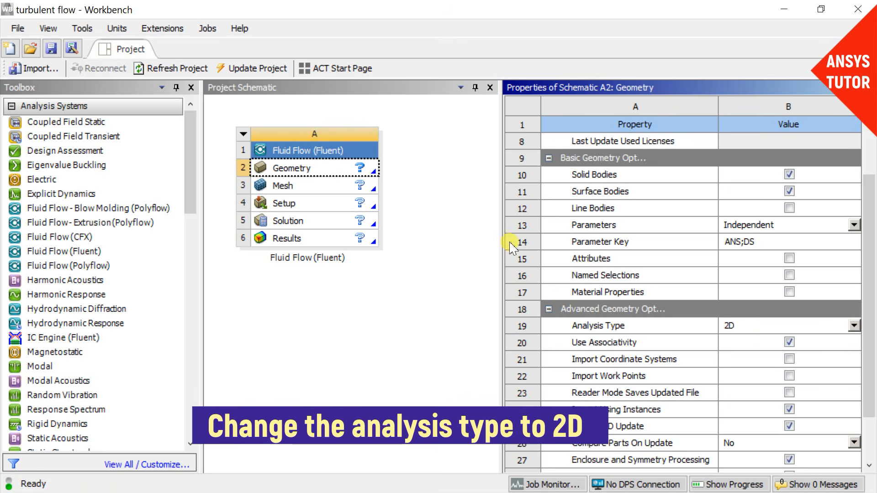
pyautogui.moveTo(503, 238); pyautogui.dragTo(603, 233)
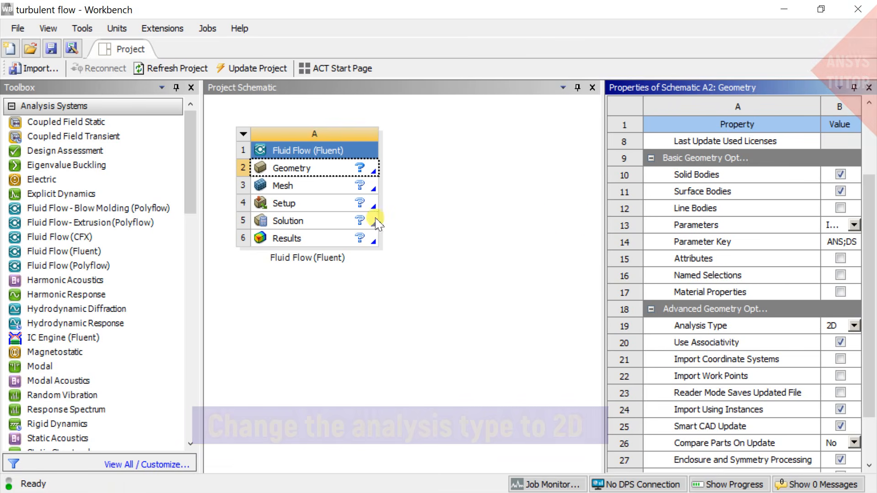
# Step: Start a new DesignModeler geometry for the Fluid Flow (Fluent) system and keep meter as the length unit
pyautogui.click(315, 174)
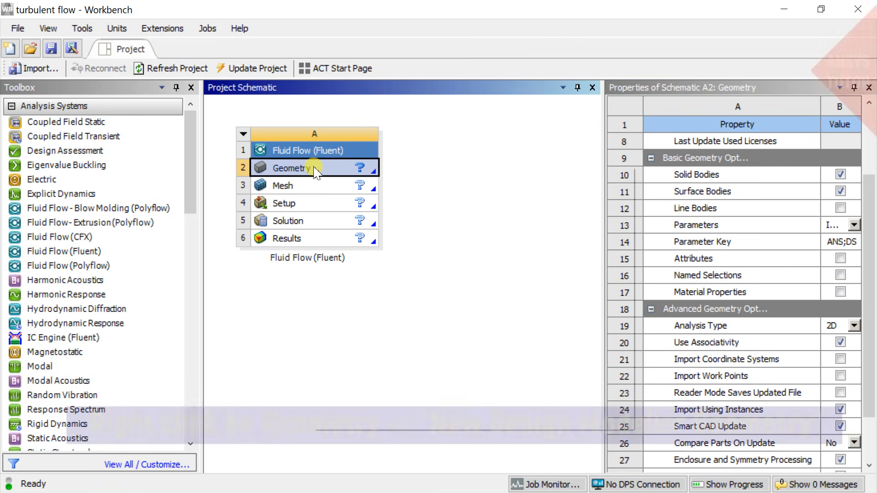
pyautogui.rightClick(314, 173)
pyautogui.click(345, 195)
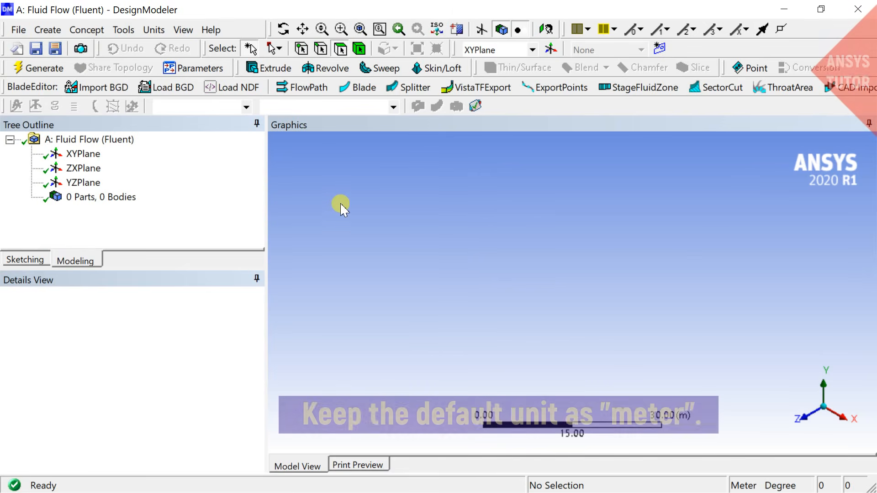
pyautogui.click(154, 30)
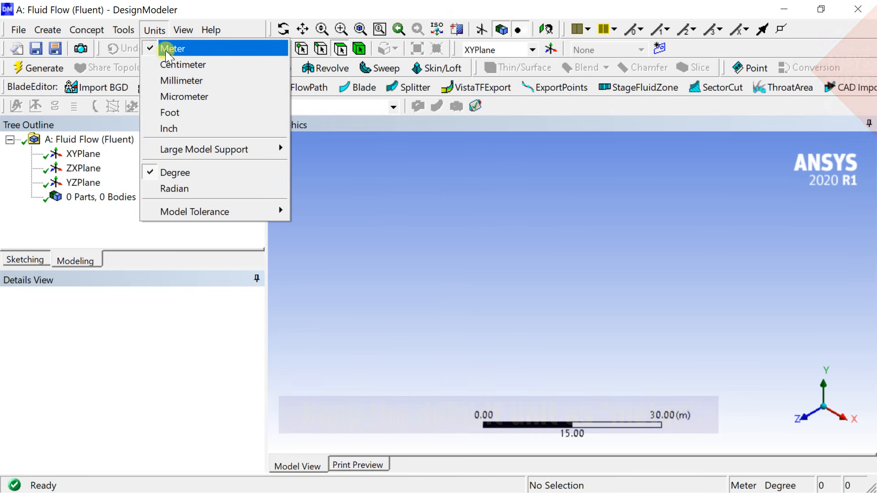
pyautogui.click(423, 187)
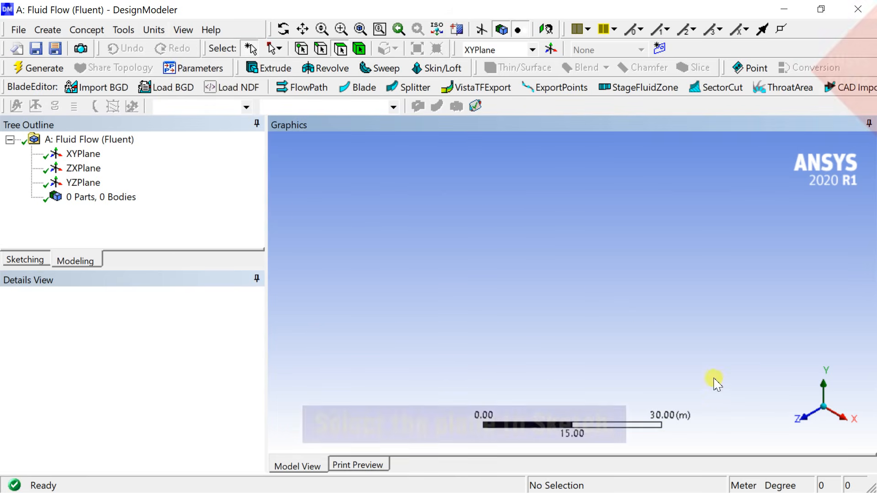
# Step: Select the XYPlane as the sketch plane and look at it face-on
pyautogui.click(97, 156)
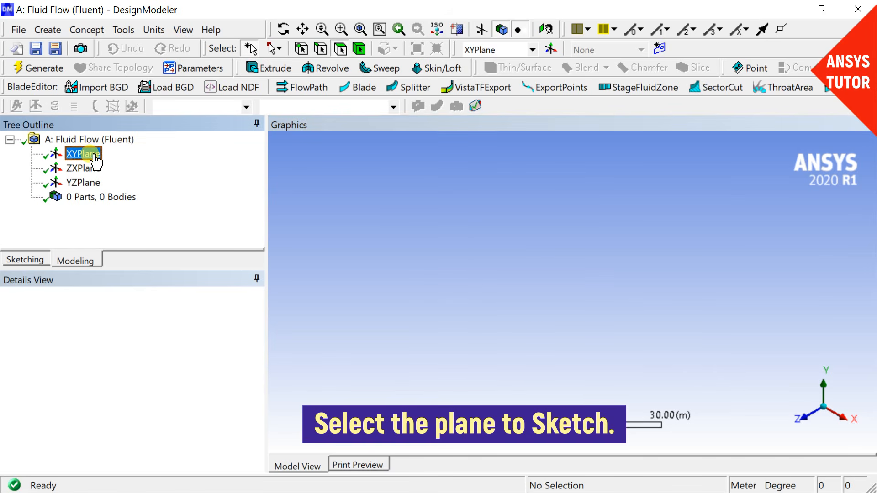
pyautogui.rightClick(97, 156)
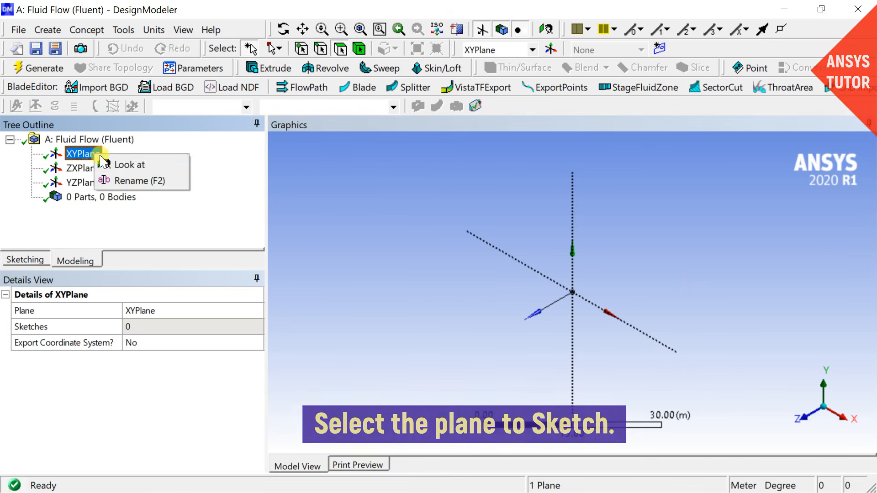
pyautogui.click(120, 165)
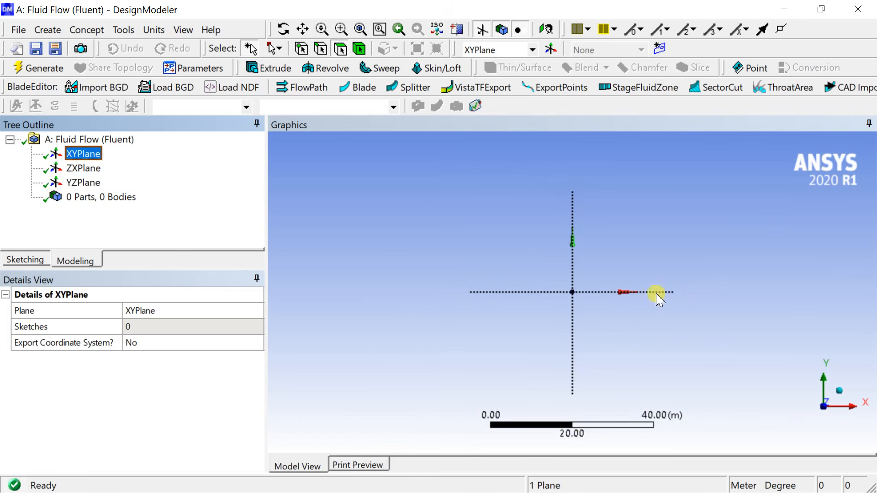
pyautogui.scroll(5, 663, 319)
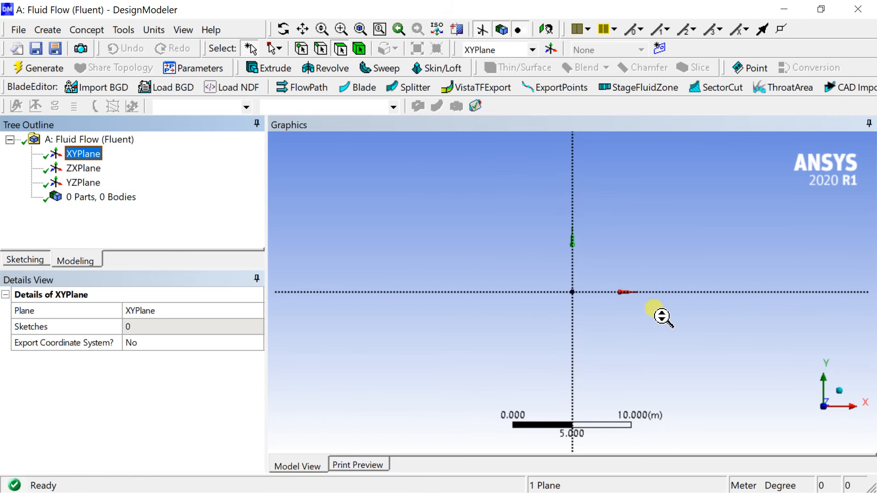
pyautogui.scroll(2, 663, 319)
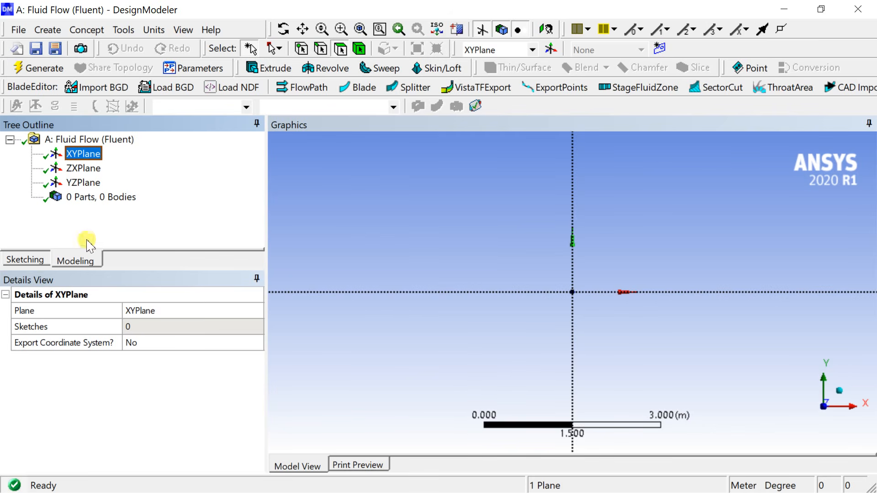
# Step: Sketch a rectangle about 3.9 m long and 0.7 m high on the XYPlane, with its lower-left corner at the origin
pyautogui.click(30, 260)
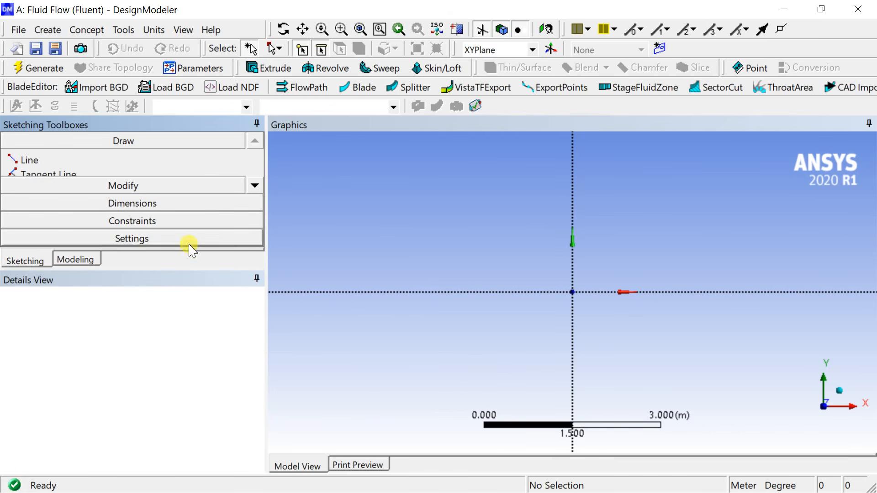
pyautogui.moveTo(168, 269); pyautogui.dragTo(169, 320)
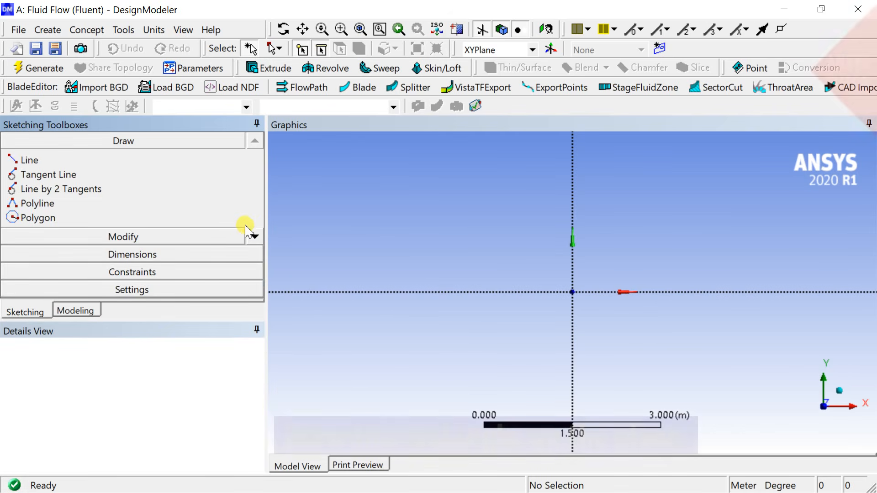
pyautogui.click(254, 236)
pyautogui.click(255, 237)
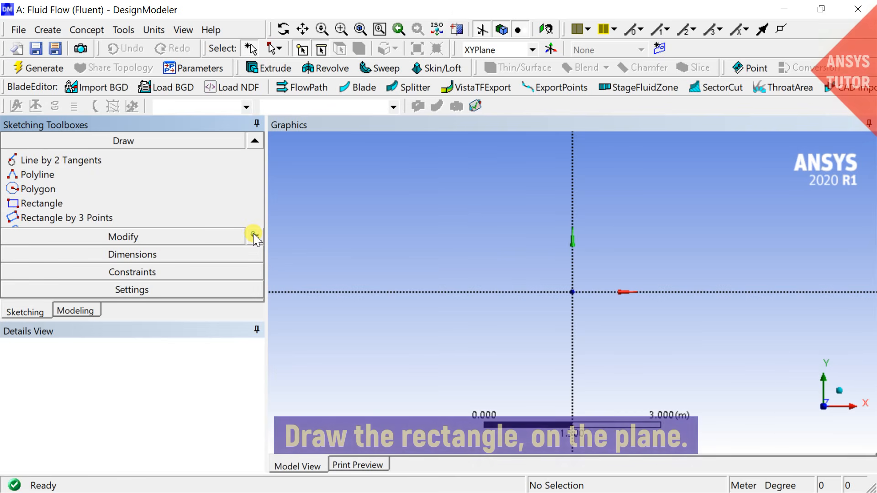
pyautogui.click(69, 203)
pyautogui.click(572, 291)
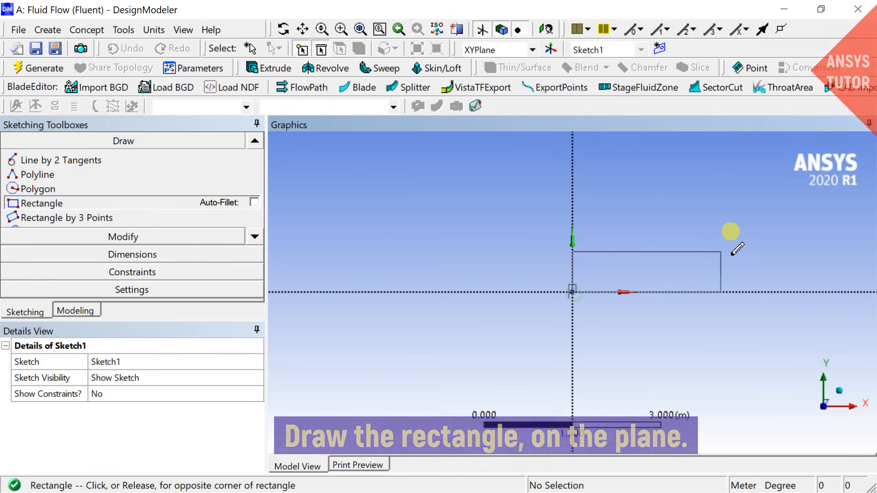
pyautogui.click(803, 250)
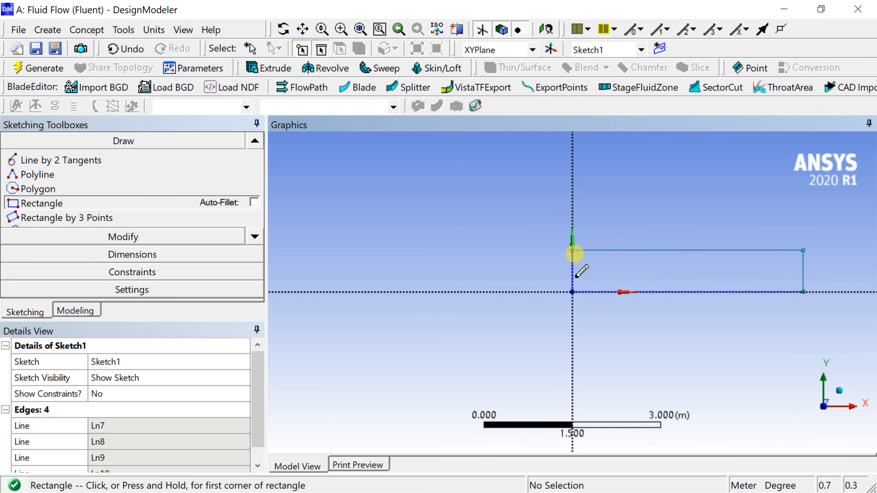
# Step: Add general dimensions to the rectangle's left vertical edge and its bottom horizontal edge
pyautogui.click(146, 254)
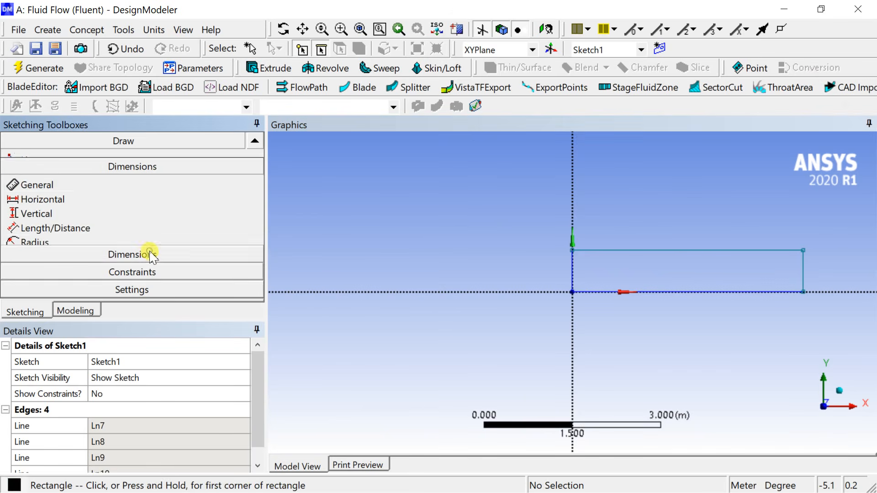
pyautogui.click(573, 276)
pyautogui.click(553, 270)
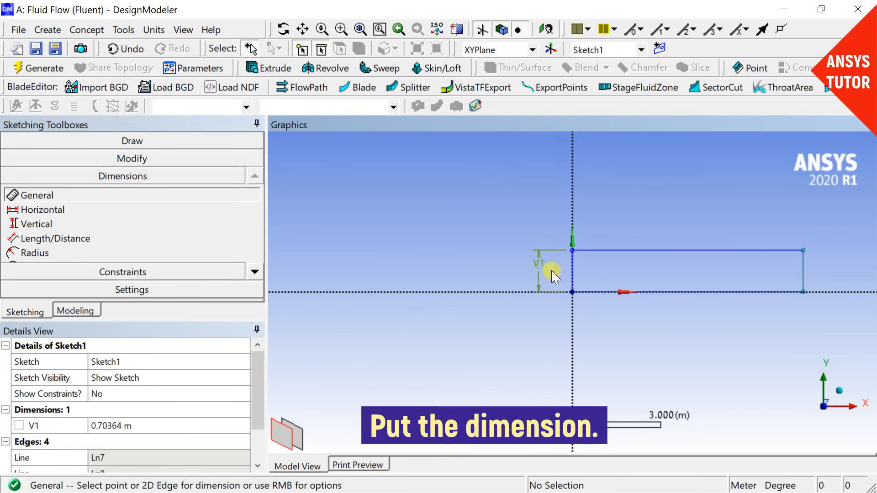
pyautogui.click(596, 291)
pyautogui.click(608, 307)
# Step: Set the rectangle's horizontal dimension to 3 m and its vertical dimension to 0.1 m, and regenerate the model
pyautogui.click(178, 424)
pyautogui.click(178, 424)
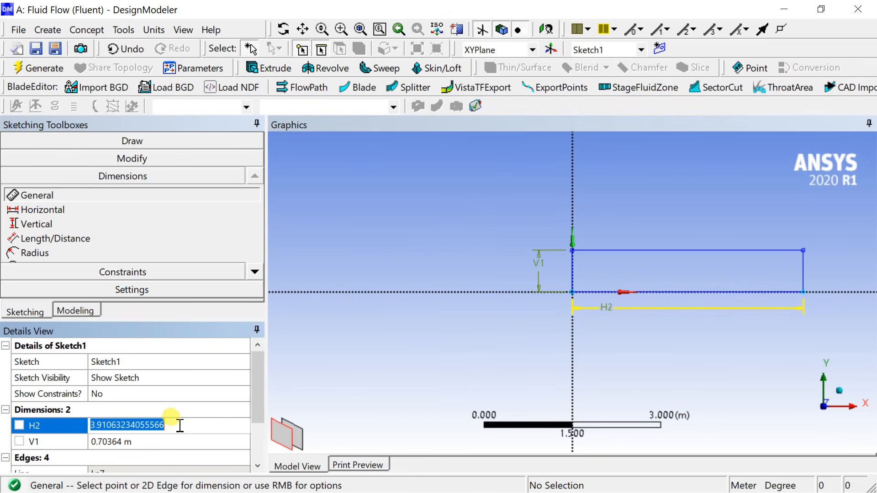
pyautogui.write('3')
pyautogui.press('Return')
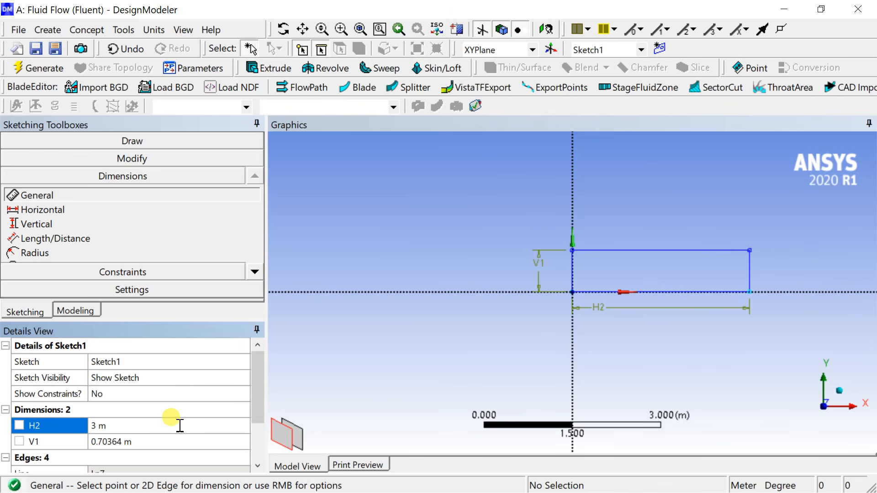
pyautogui.click(143, 441)
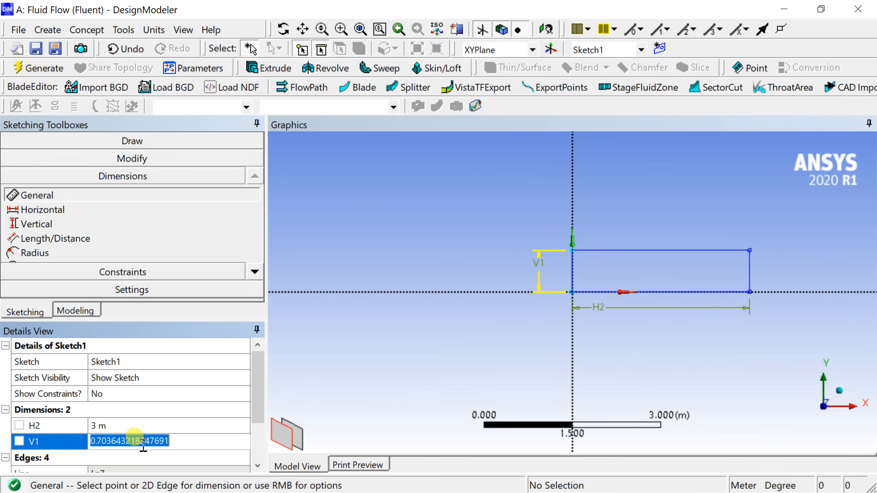
pyautogui.scroll(-1, 111, 441)
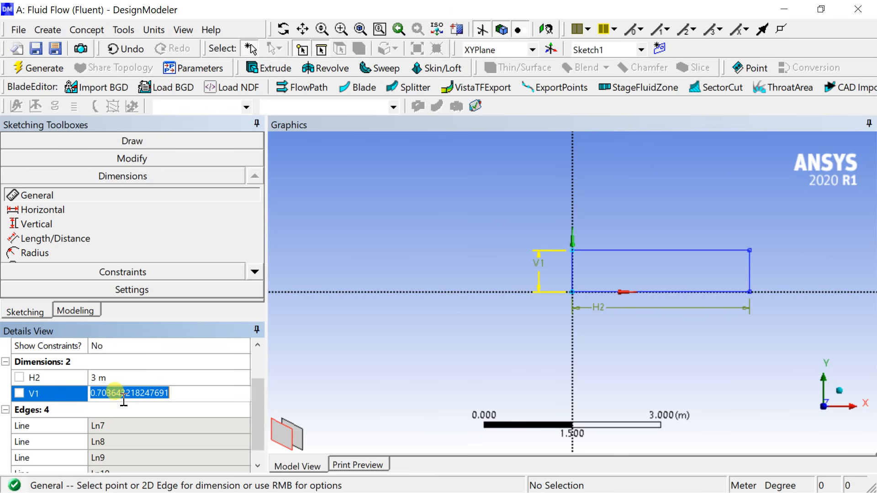
pyautogui.write('0.1')
pyautogui.press('Return')
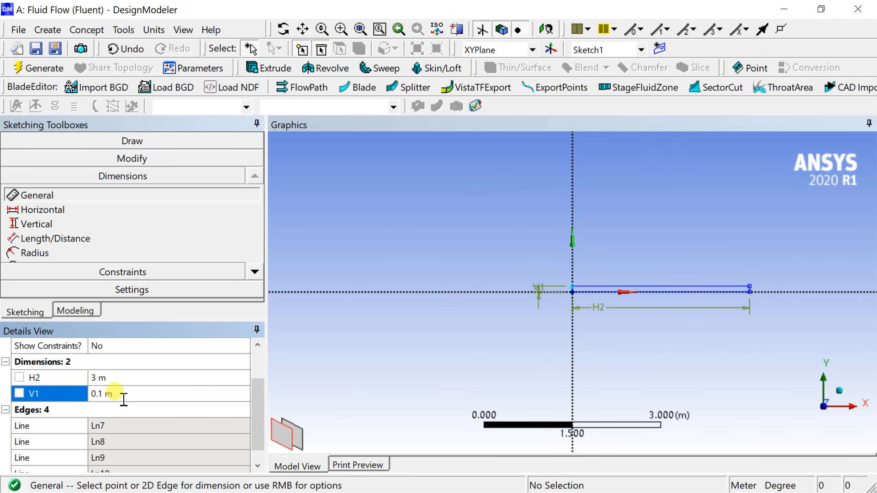
pyautogui.scroll(5, 612, 250)
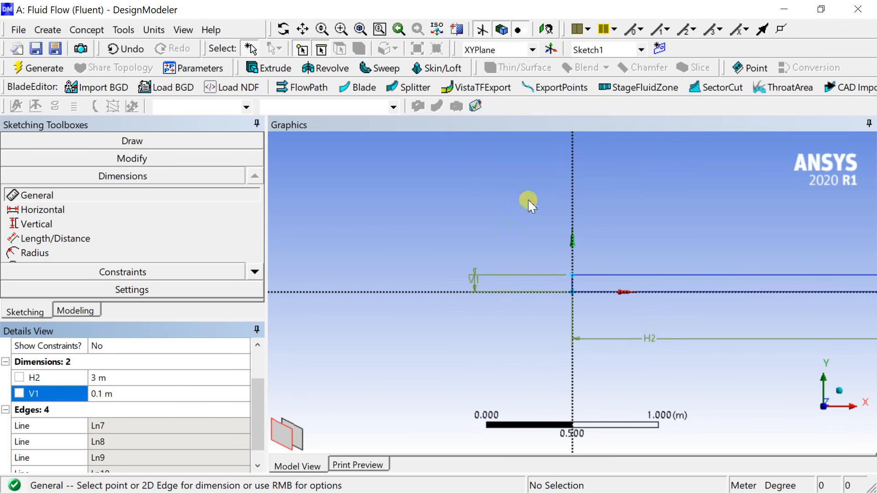
pyautogui.click(38, 67)
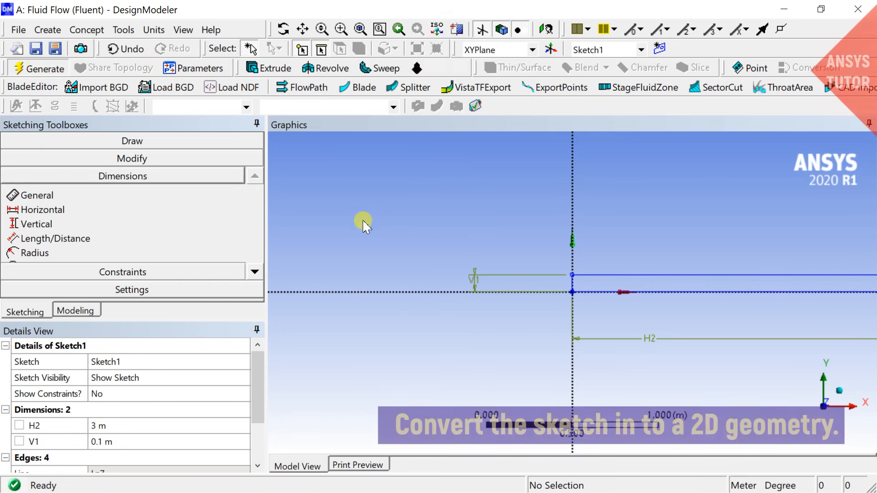
# Step: Generate a surface from the rectangle sketch with the Add Material operation
pyautogui.click(101, 31)
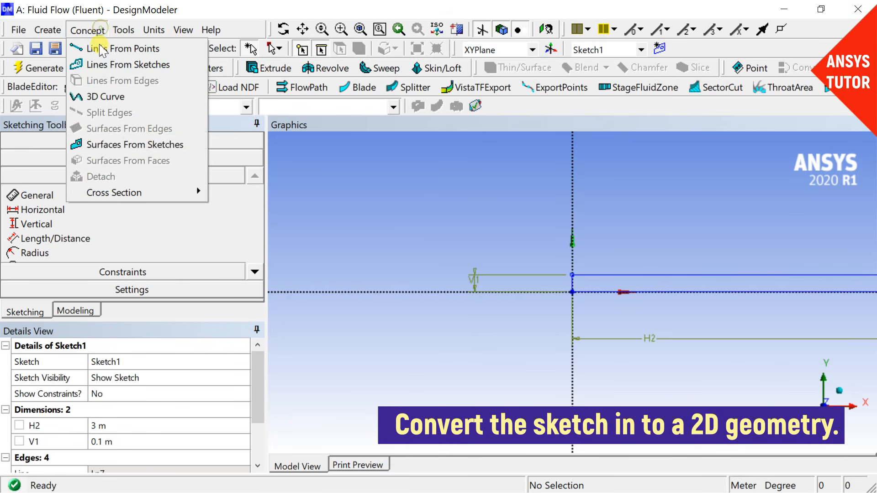
pyautogui.click(91, 143)
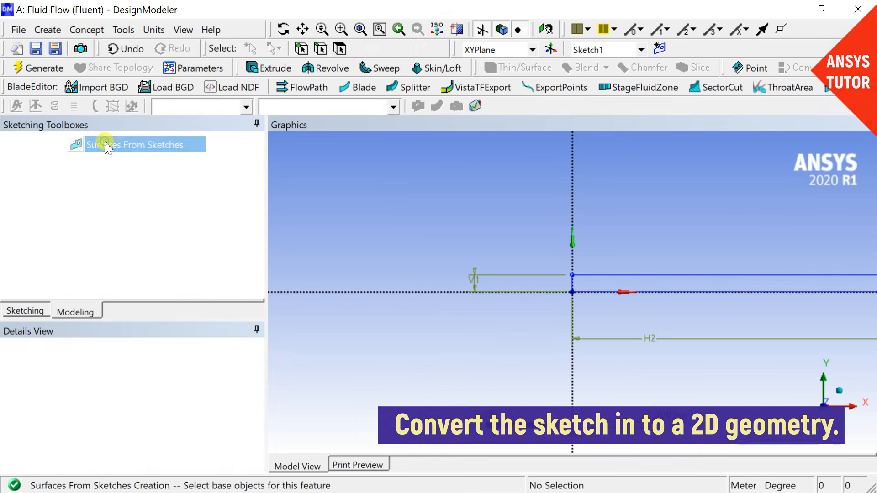
pyautogui.click(634, 274)
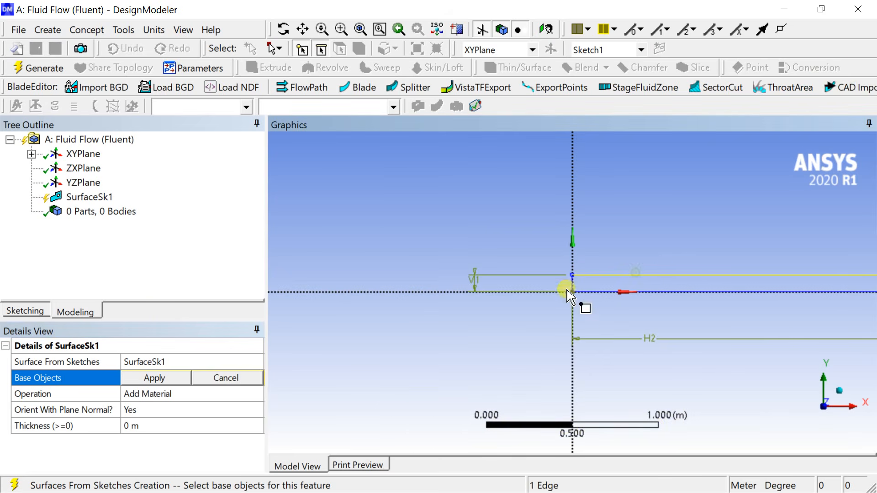
pyautogui.click(151, 379)
pyautogui.click(178, 393)
pyautogui.click(361, 341)
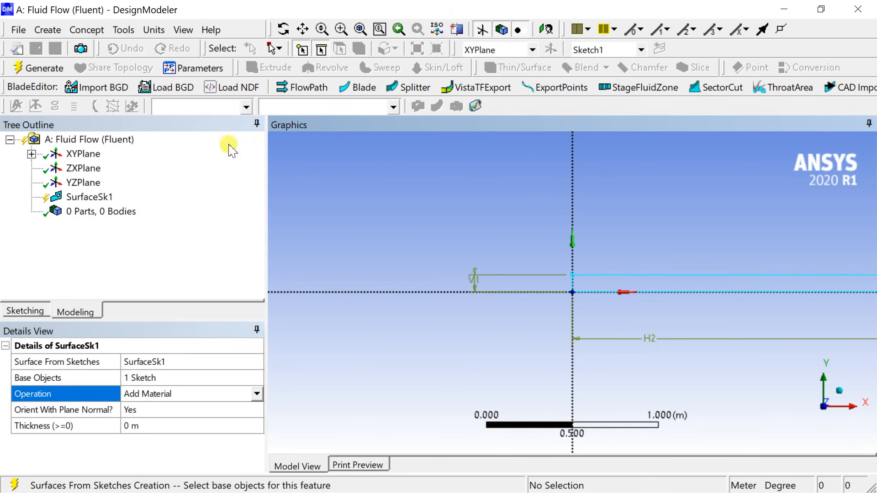
pyautogui.click(52, 69)
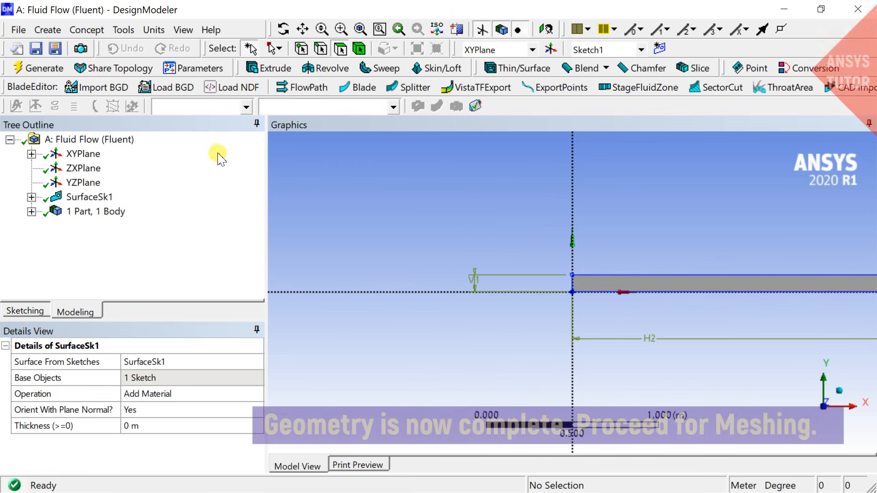
# Step: Close DesignModeler and open the Fluid Flow (Fluent) system's Mesh cell for editing in ANSYS Meshing
pyautogui.click(862, 2)
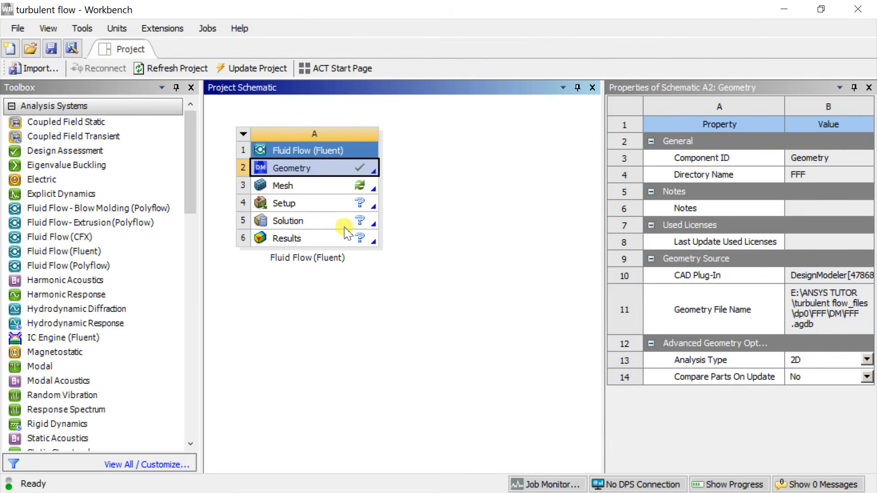
pyautogui.click(313, 186)
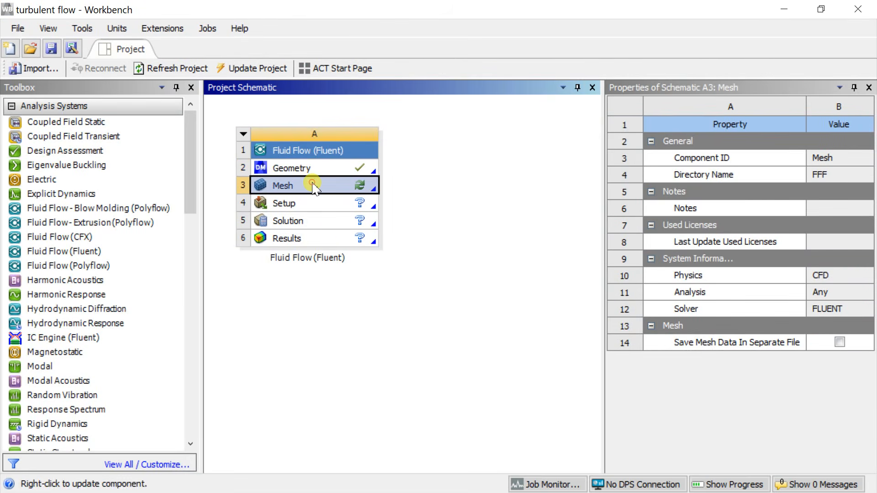
pyautogui.rightClick(314, 186)
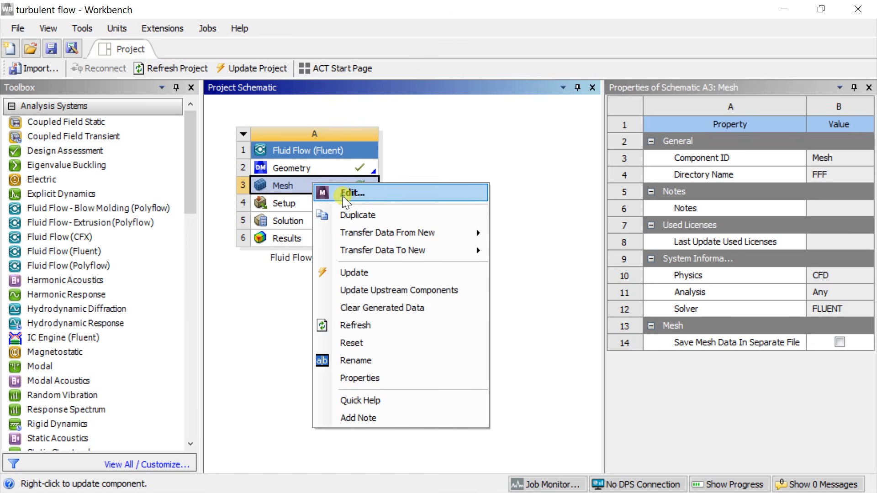
pyautogui.click(343, 196)
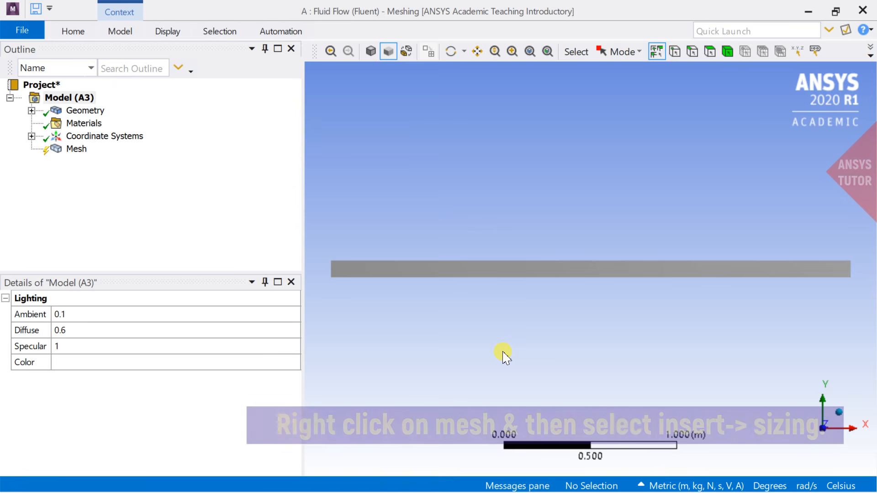
# Step: Insert a mesh sizing control scoped to the rectangle's two long horizontal edges
pyautogui.rightClick(81, 149)
pyautogui.moveTo(105, 154)
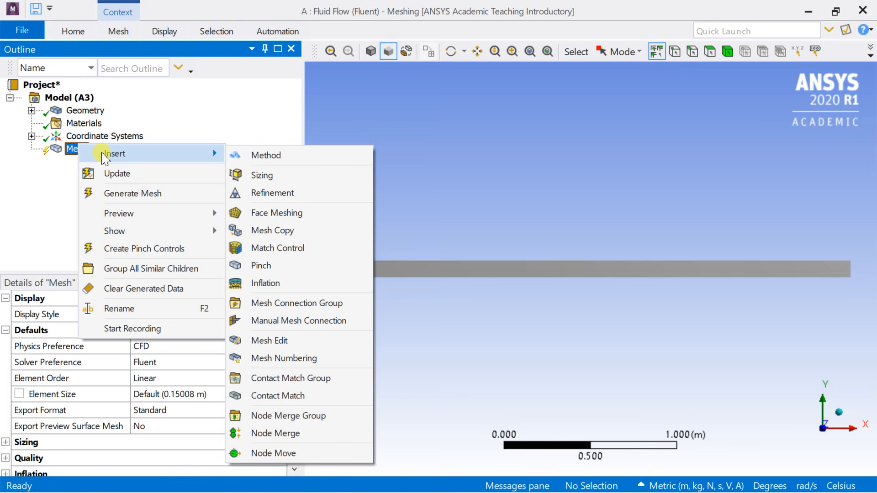
pyautogui.click(269, 175)
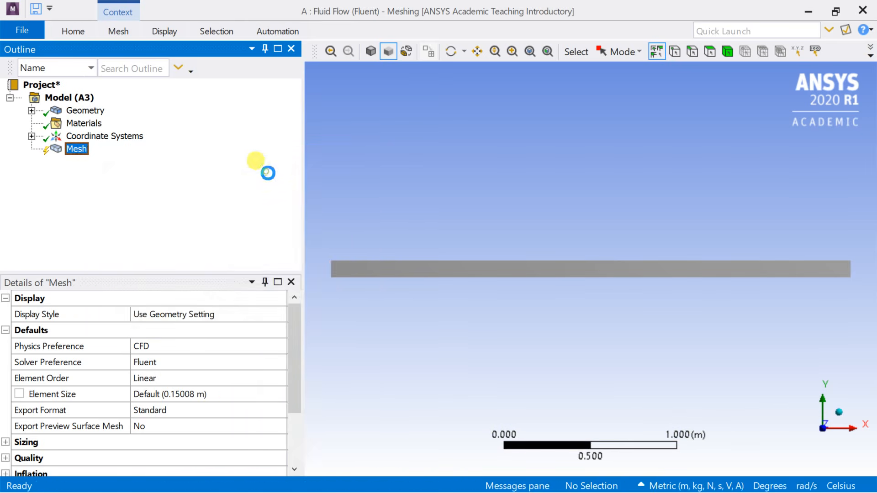
pyautogui.click(158, 335)
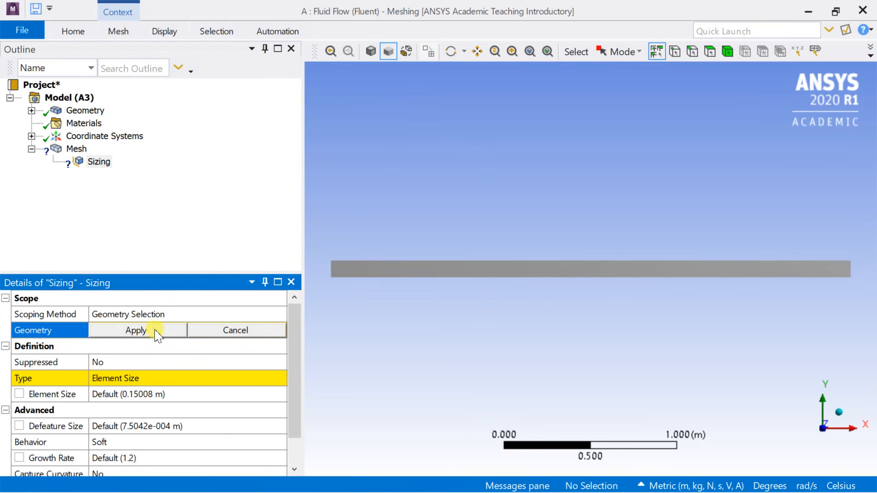
pyautogui.click(692, 51)
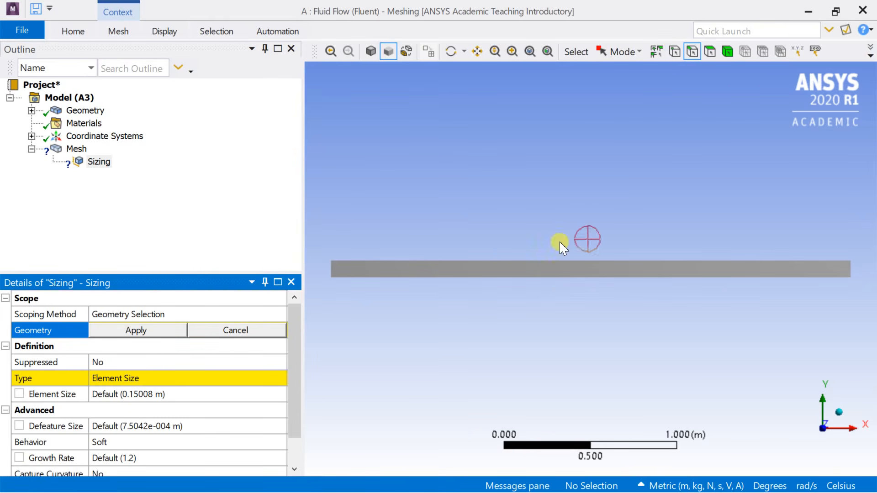
pyautogui.click(549, 277)
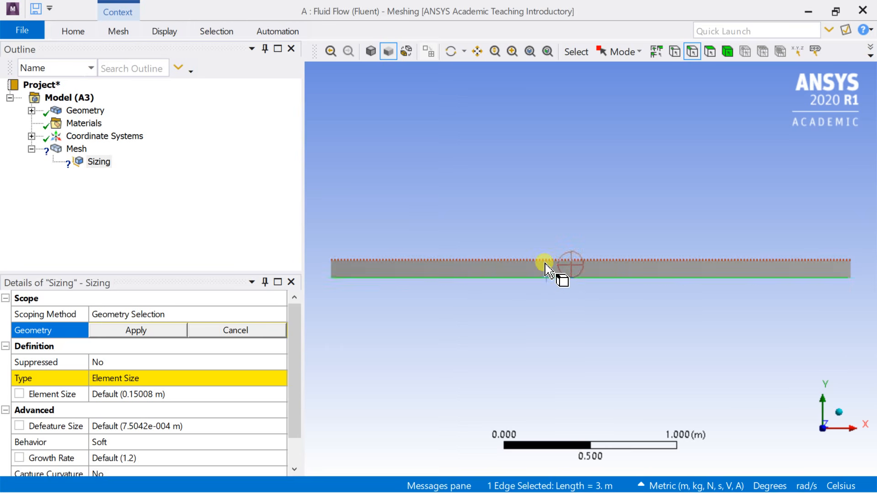
pyautogui.keyDown('ctrl'); pyautogui.click(549, 270); pyautogui.keyUp('ctrl')
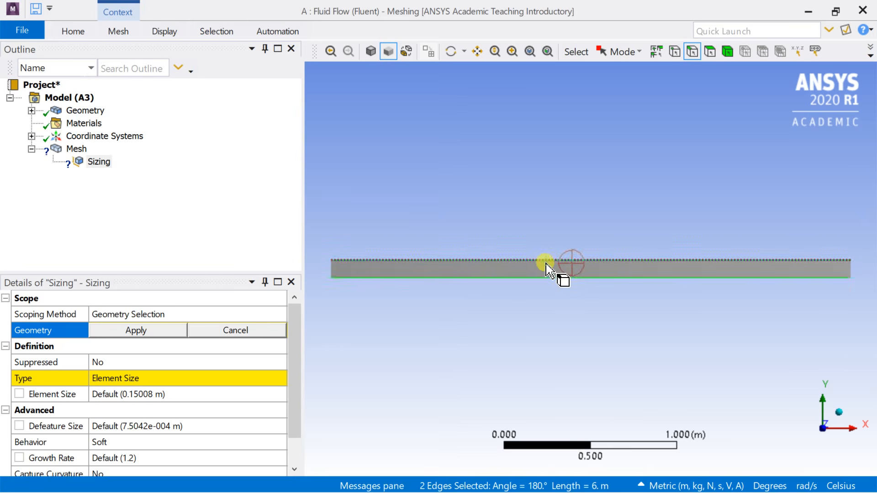
pyautogui.click(142, 332)
pyautogui.click(140, 332)
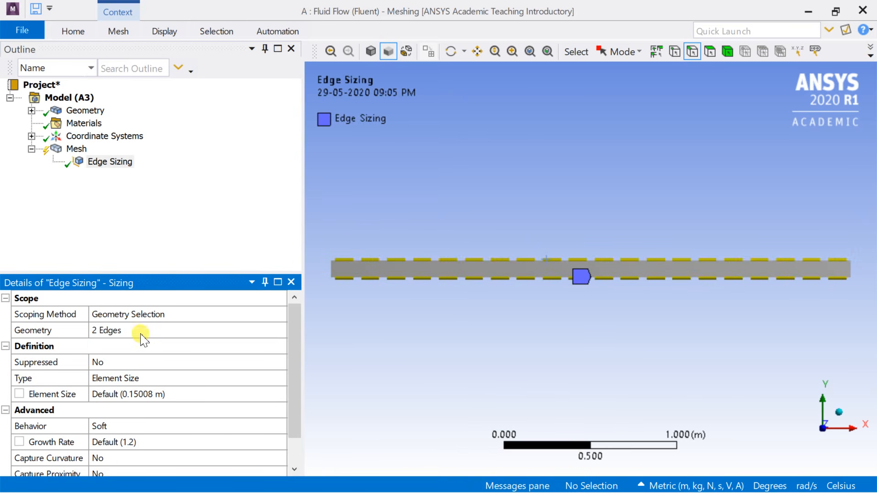
# Step: Define the horizontal edge sizing by Number of Divisions with 100 divisions, and set its behavior to Hard
pyautogui.click(155, 379)
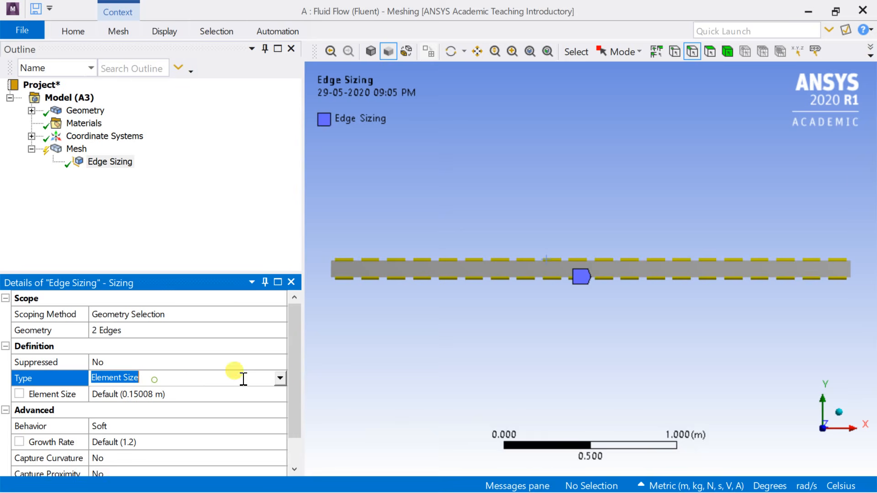
pyautogui.click(280, 378)
pyautogui.click(230, 404)
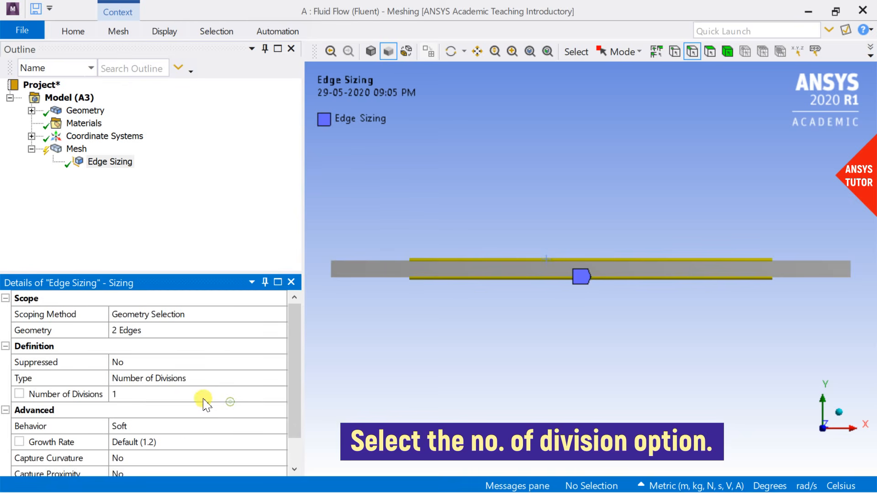
pyautogui.click(170, 396)
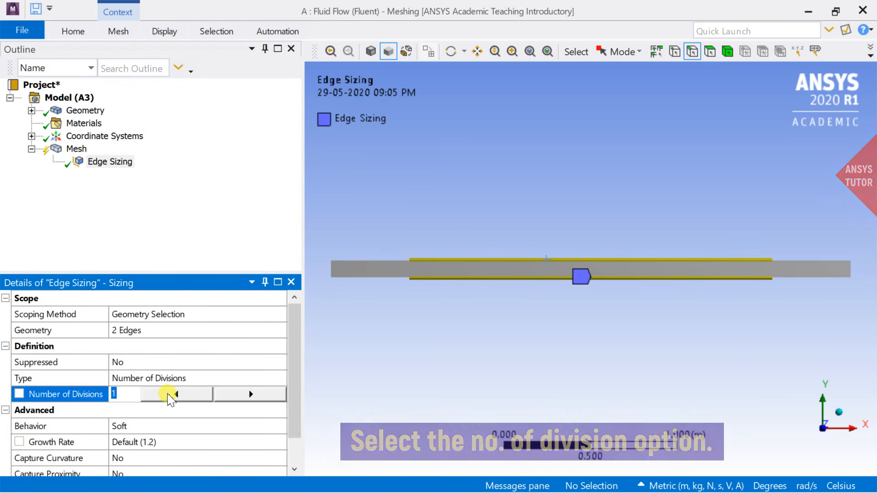
pyautogui.write('1')
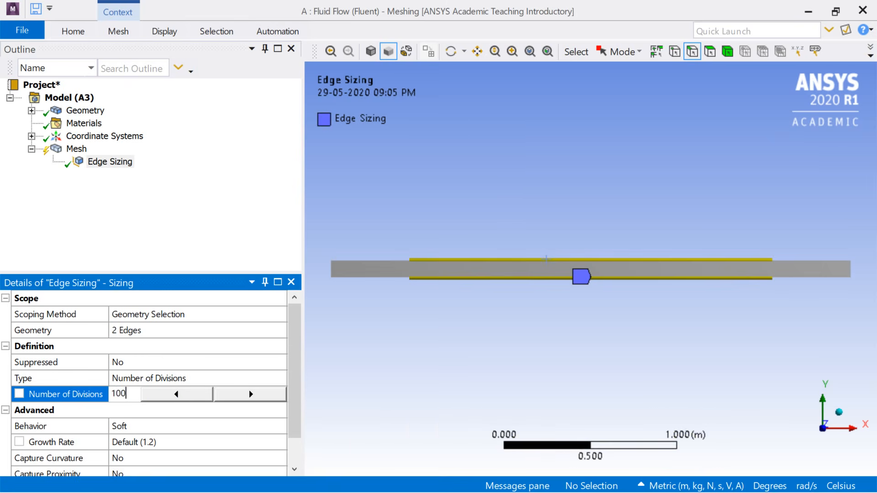
pyautogui.press('Return')
pyautogui.click(179, 426)
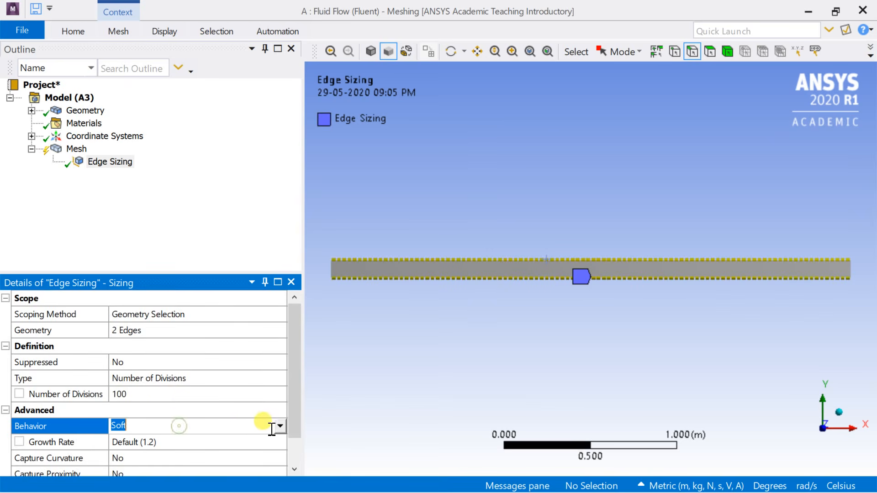
pyautogui.click(280, 426)
pyautogui.click(234, 449)
pyautogui.scroll(-1, 250, 400)
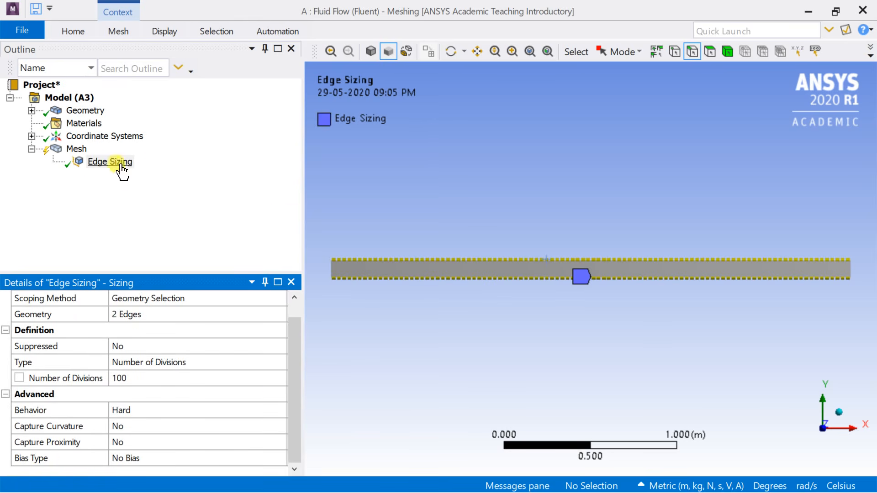
# Step: Insert a second mesh sizing control scoped to the rectangle's left vertical edge
pyautogui.rightClick(82, 153)
pyautogui.moveTo(109, 163)
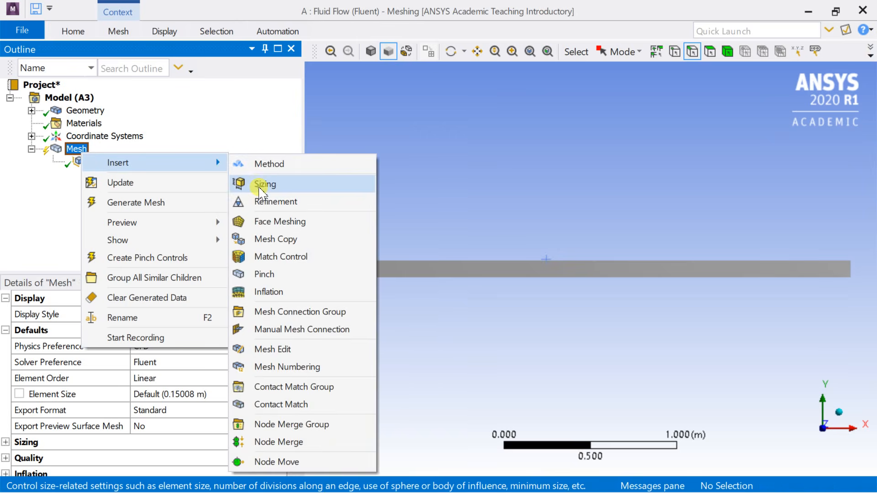
pyautogui.click(263, 185)
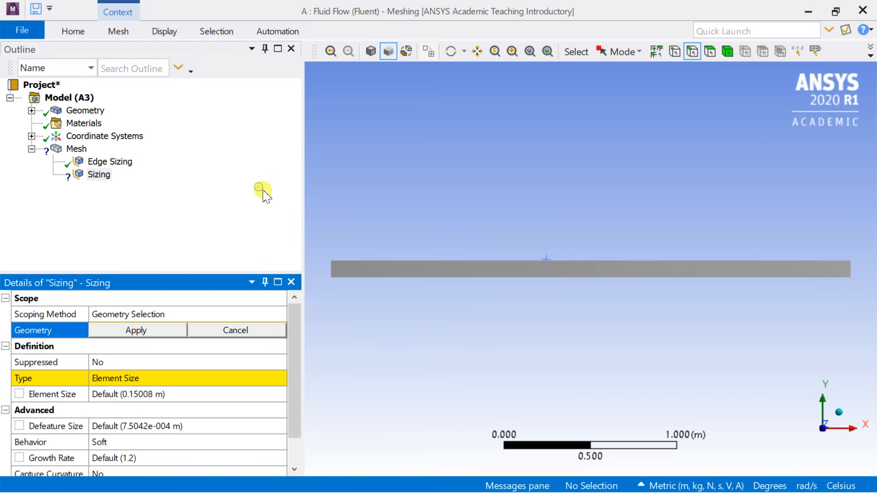
pyautogui.click(330, 266)
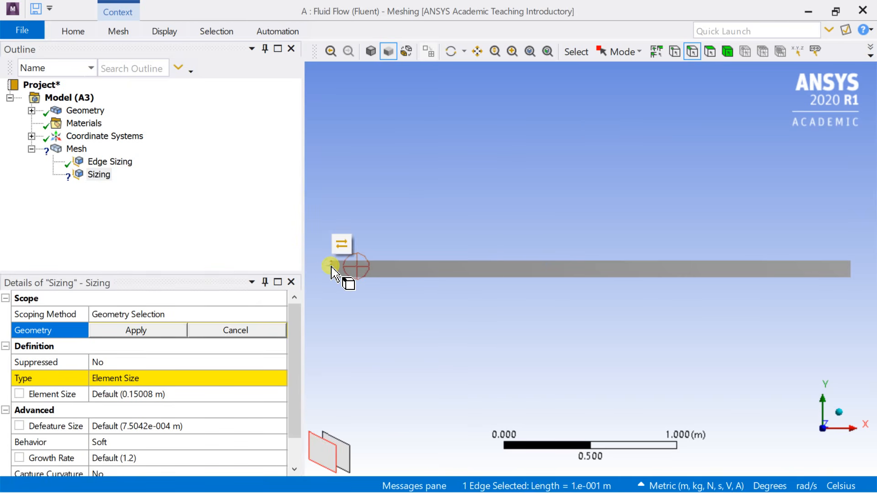
pyautogui.click(166, 330)
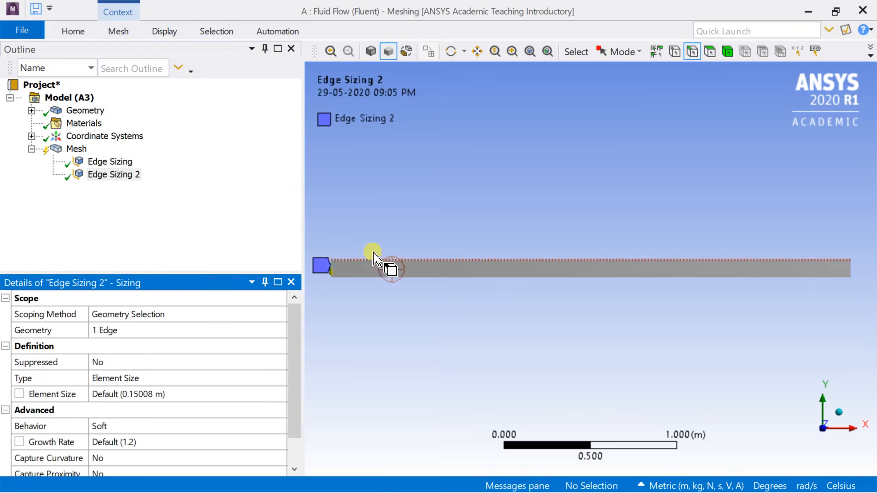
# Step: Define the left edge sizing by Number of Divisions with 30 divisions
pyautogui.moveTo(384, 235); pyautogui.dragTo(580, 220)
pyautogui.scroll(9, 535, 237)
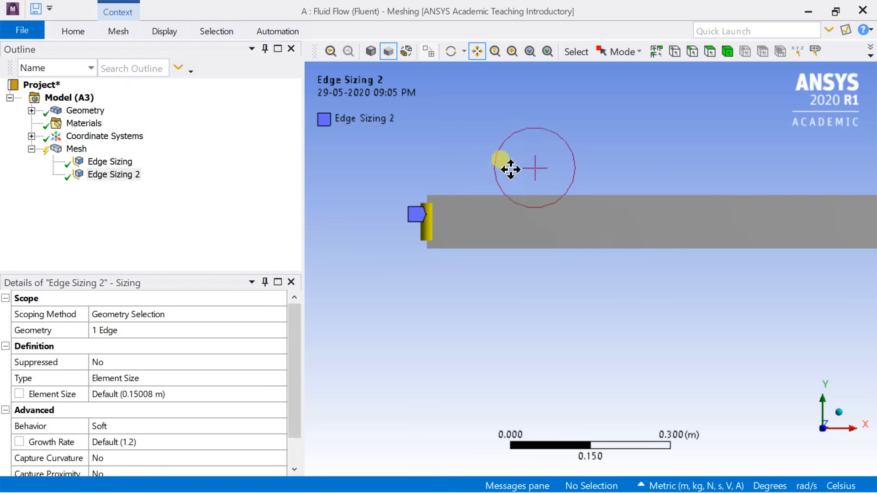
pyautogui.moveTo(510, 170); pyautogui.dragTo(538, 221)
pyautogui.scroll(3, 505, 221)
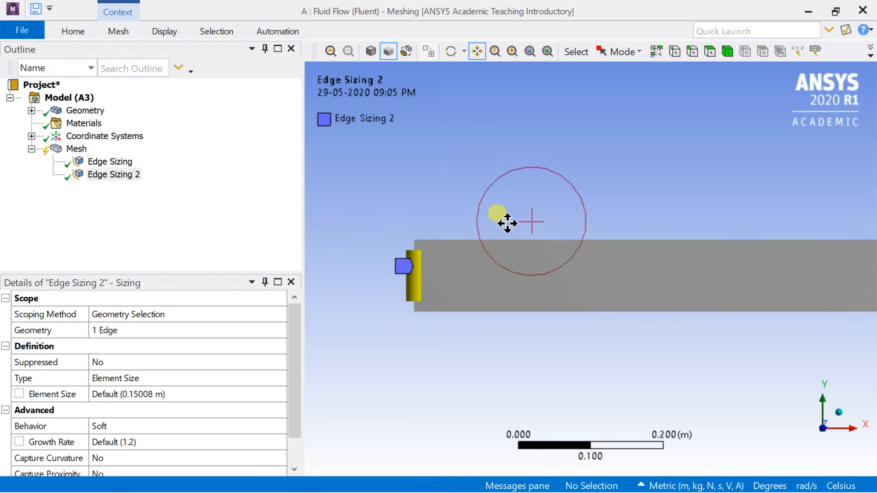
pyautogui.click(197, 376)
pyautogui.click(280, 378)
pyautogui.click(216, 405)
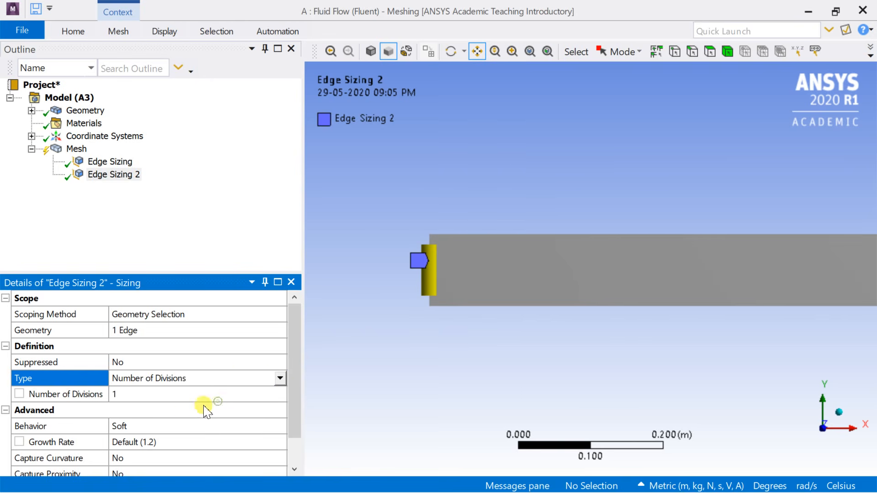
pyautogui.scroll(-1, 180, 413)
pyautogui.click(147, 364)
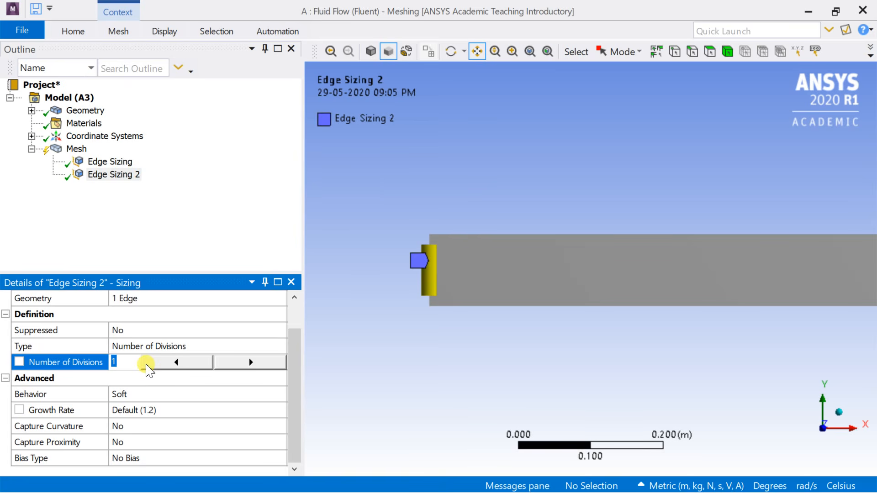
pyautogui.press('Return')
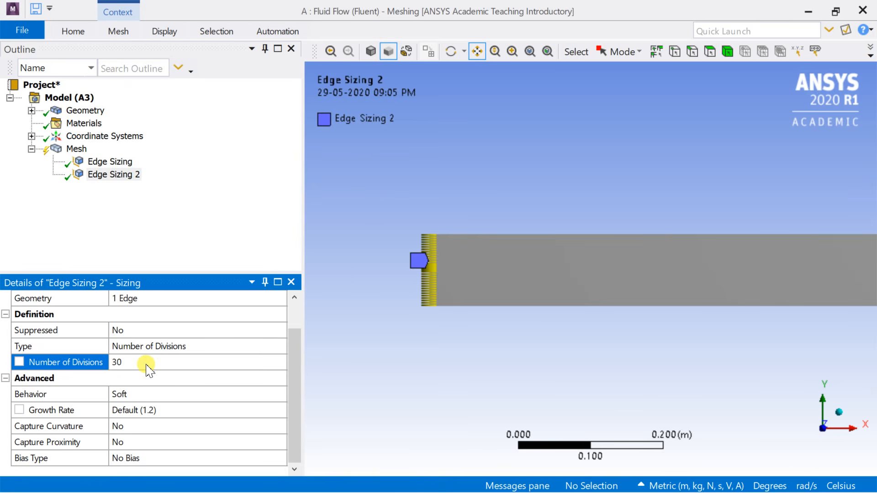
# Step: Set the behavior of the left edge sizing to Hard
pyautogui.scroll(3, 409, 284)
pyautogui.moveTo(419, 275); pyautogui.dragTo(630, 253)
pyautogui.scroll(5, 566, 289)
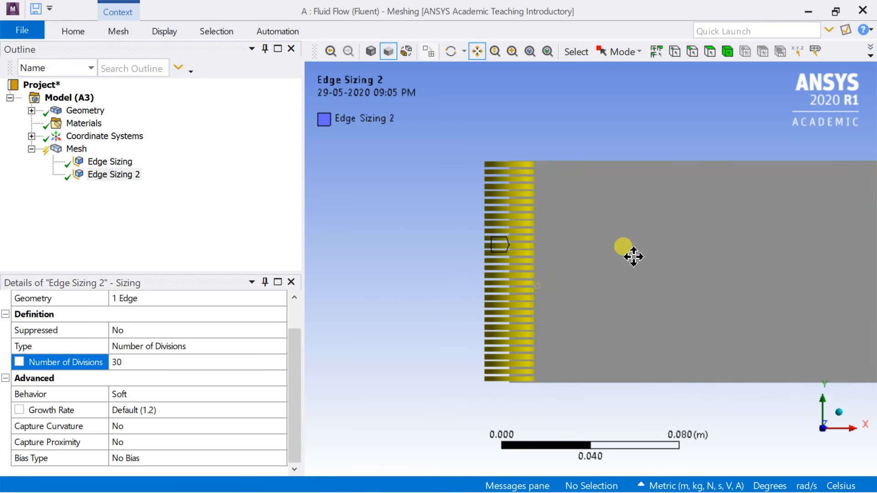
pyautogui.click(223, 396)
pyautogui.click(280, 394)
pyautogui.click(255, 419)
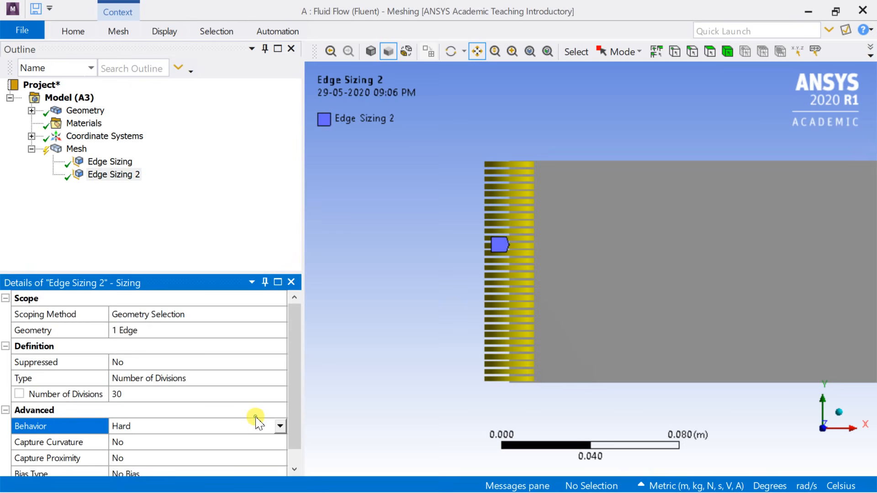
# Step: Apply the short-to-long bias type (_ _ __ ____) to the left edge sizing with a bias factor of 10
pyautogui.click(191, 459)
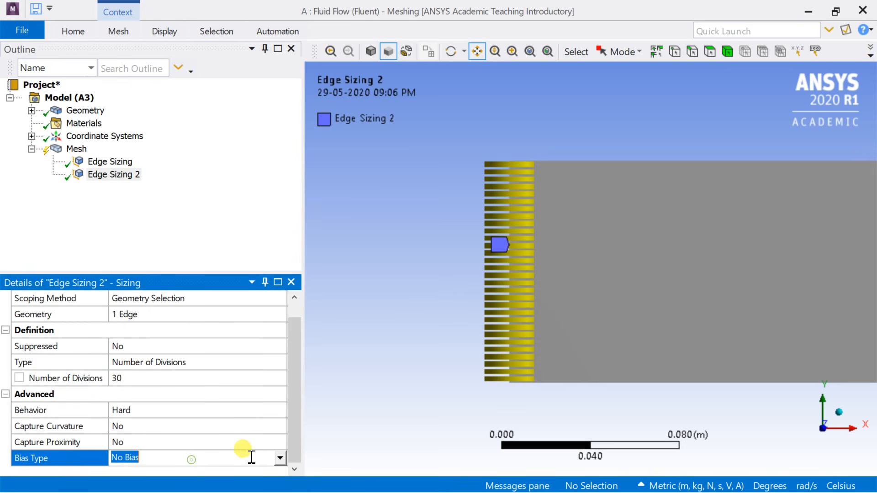
pyautogui.click(278, 458)
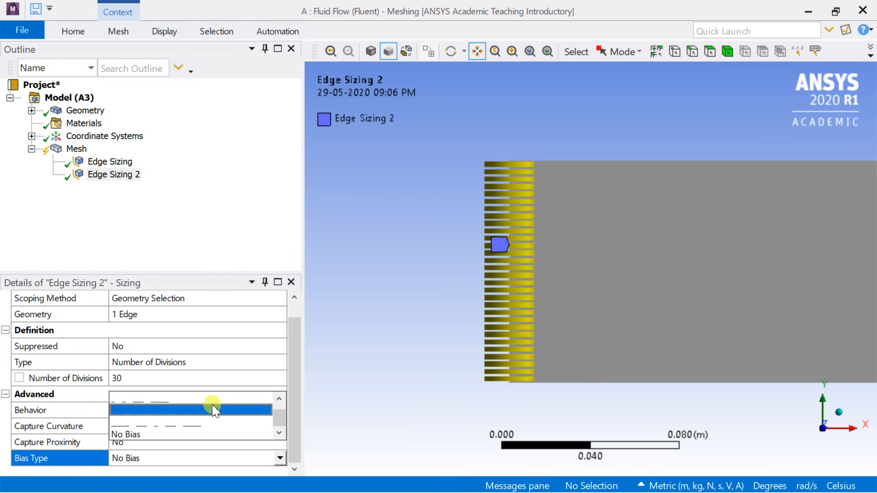
pyautogui.click(212, 398)
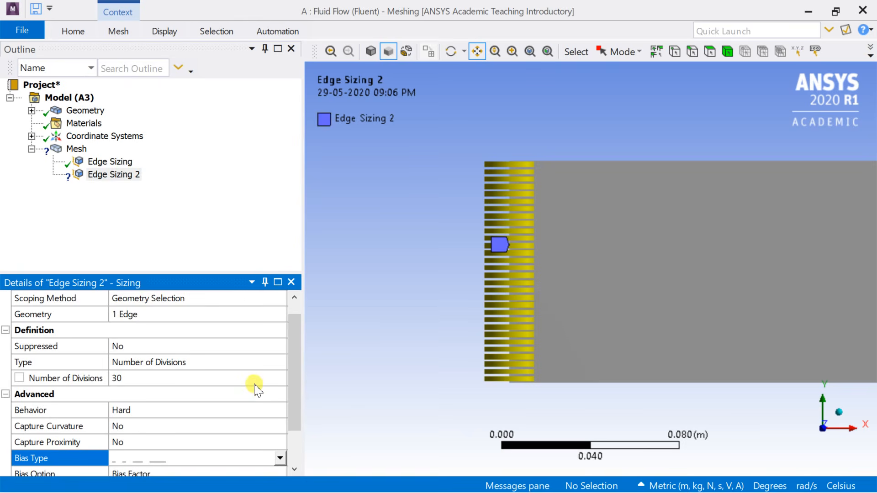
pyautogui.scroll(-1, 269, 407)
pyautogui.click(249, 442)
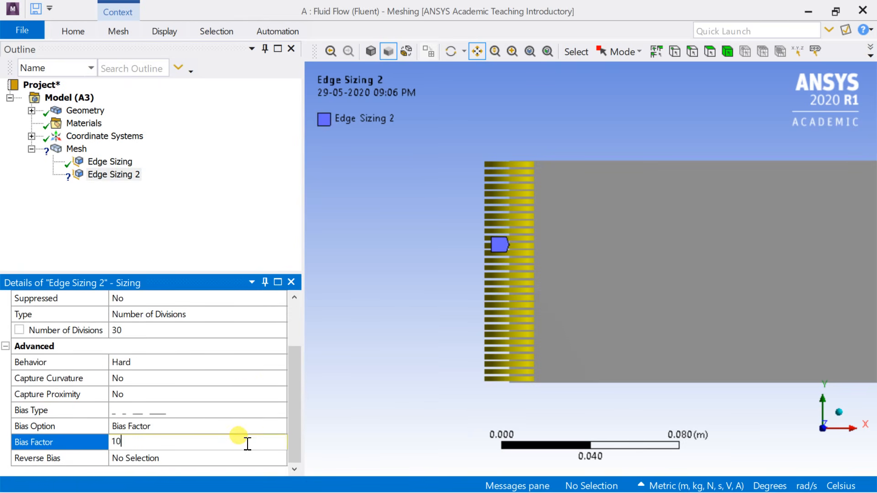
pyautogui.press('Return')
pyautogui.scroll(1, 531, 221)
pyautogui.moveTo(530, 221); pyautogui.dragTo(510, 253)
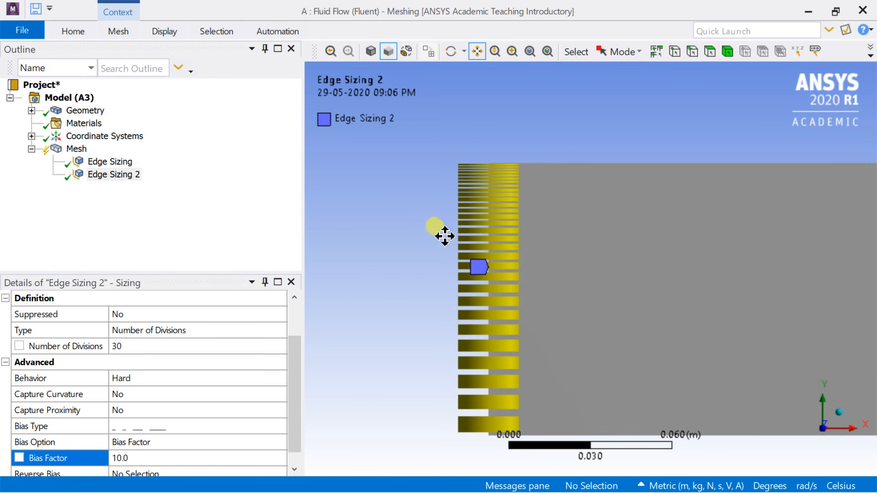
pyautogui.scroll(-2, 426, 231)
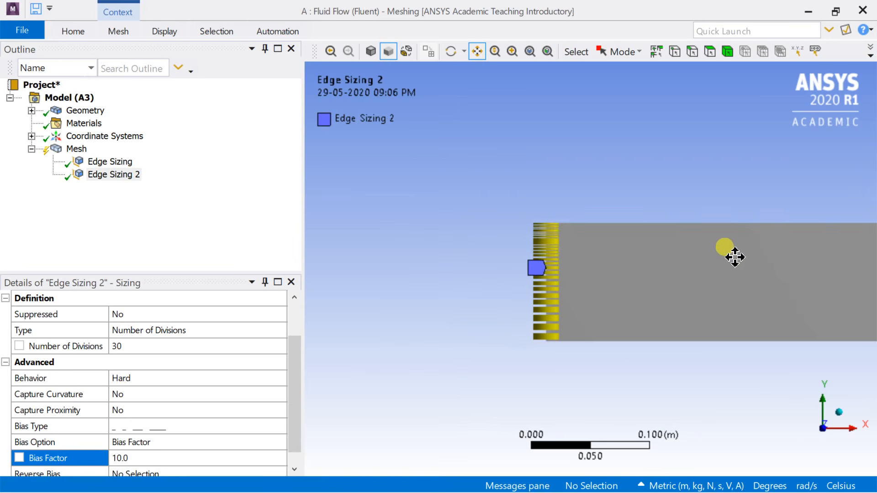
# Step: Insert a third mesh sizing control scoped to the rectangle's right vertical edge
pyautogui.moveTo(730, 252); pyautogui.dragTo(539, 256)
pyautogui.scroll(-3, 543, 267)
pyautogui.scroll(-1, 544, 267)
pyautogui.moveTo(656, 273); pyautogui.dragTo(297, 280)
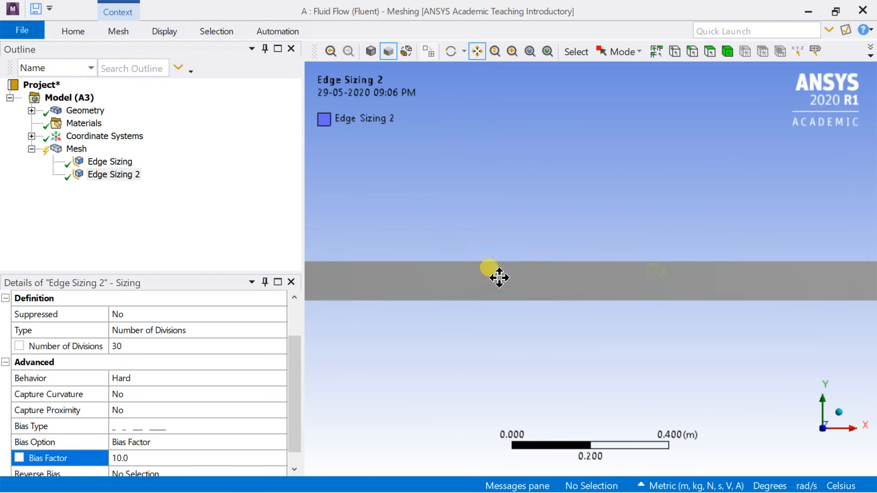
pyautogui.moveTo(680, 276); pyautogui.dragTo(693, 249)
pyautogui.scroll(2, 484, 273)
pyautogui.scroll(2, 684, 247)
pyautogui.moveTo(626, 247); pyautogui.dragTo(610, 251)
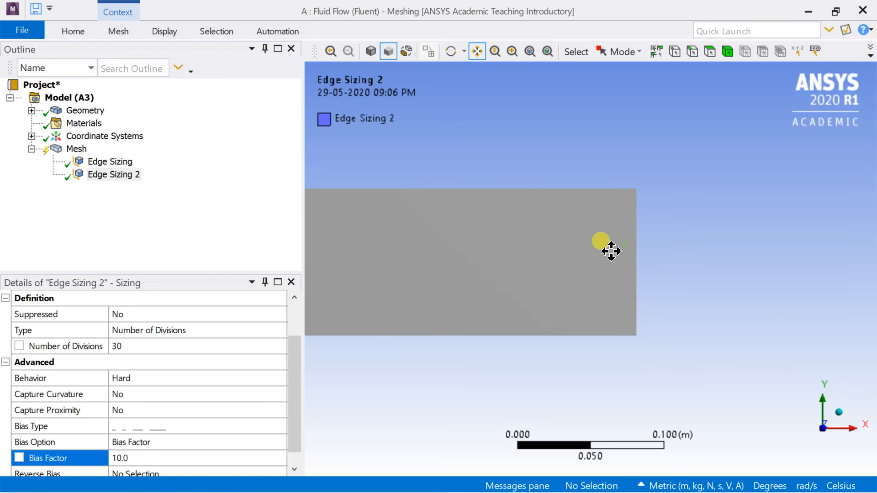
pyautogui.rightClick(76, 151)
pyautogui.moveTo(112, 158)
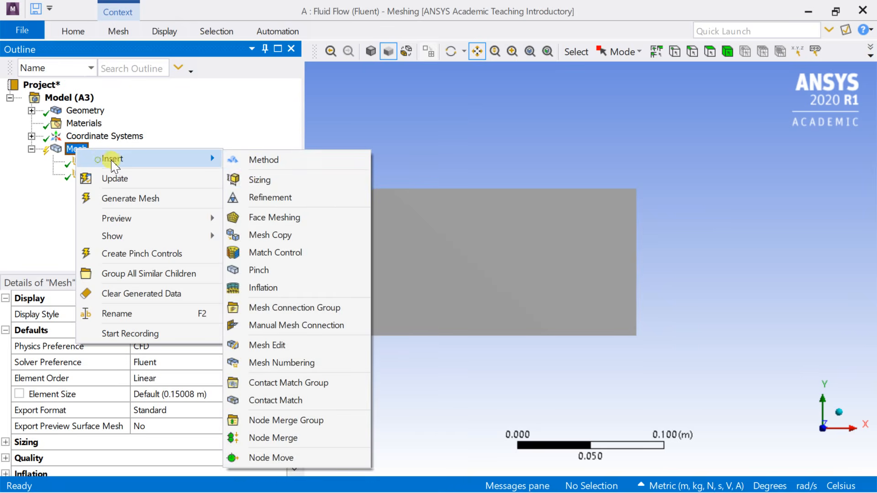
pyautogui.click(260, 180)
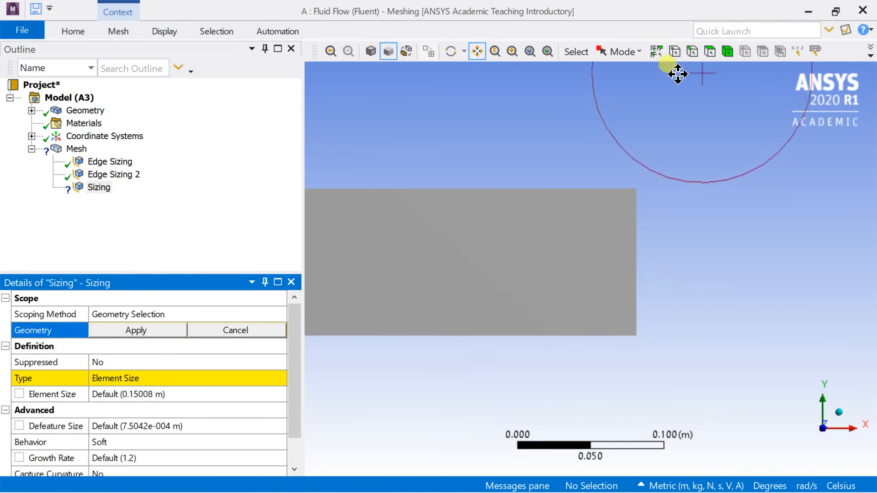
pyautogui.click(692, 51)
pyautogui.click(635, 219)
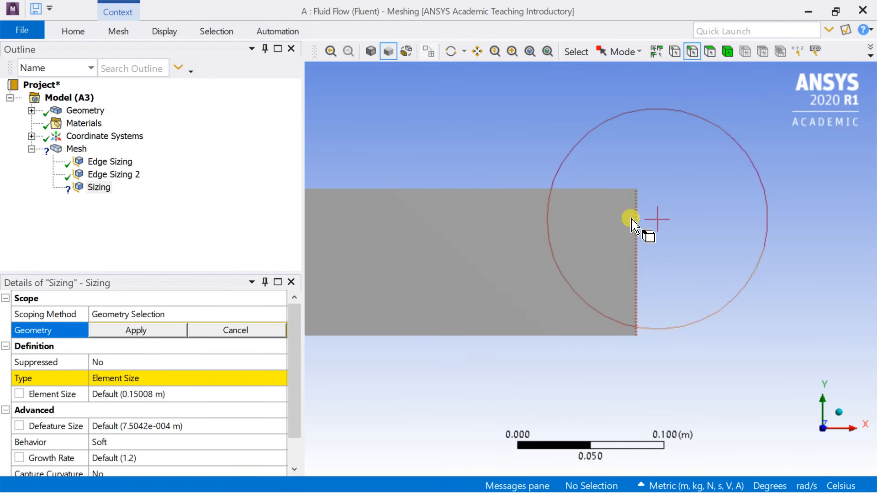
pyautogui.click(155, 332)
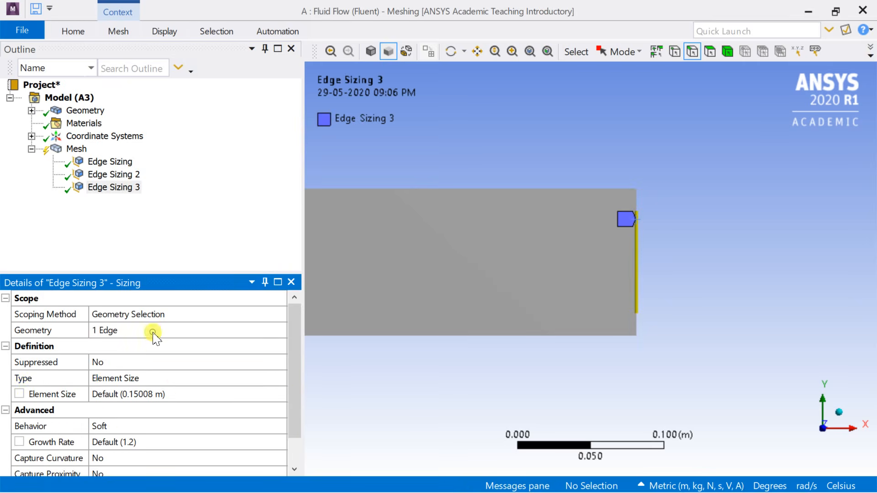
# Step: Define the right edge sizing by Number of Divisions with 30 divisions and Hard behavior
pyautogui.click(178, 379)
pyautogui.click(279, 378)
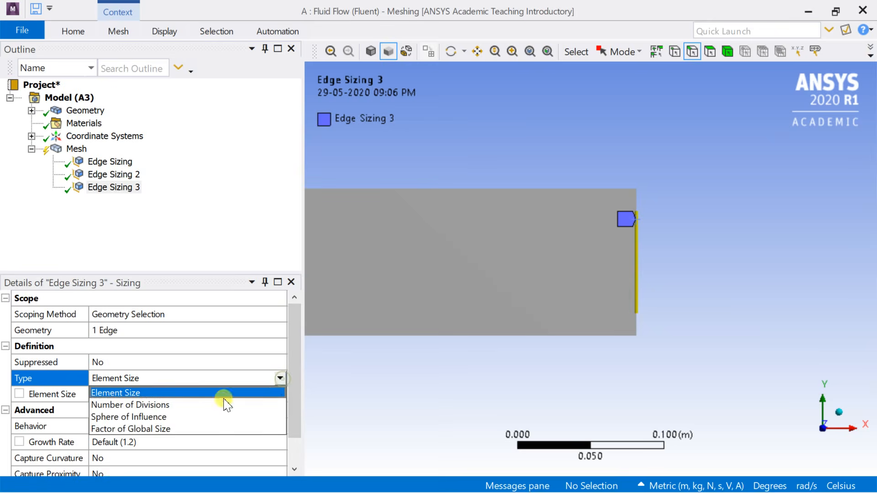
pyautogui.click(222, 405)
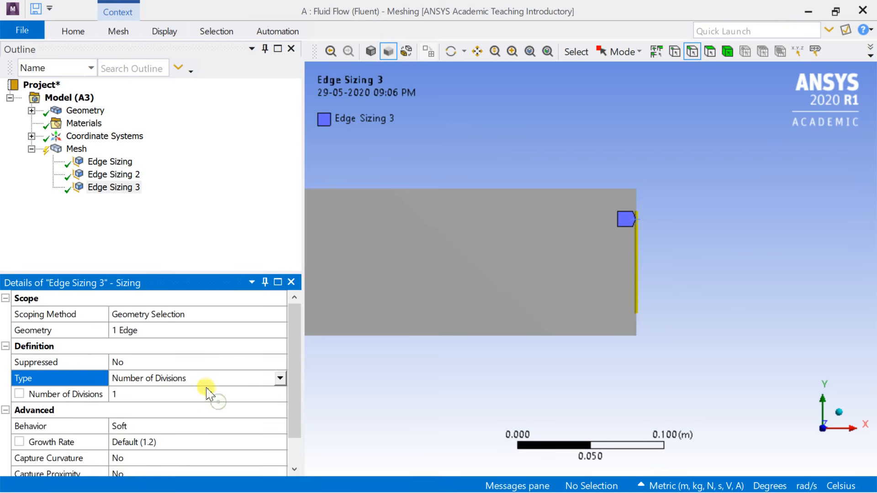
pyautogui.click(179, 395)
pyautogui.press('Return')
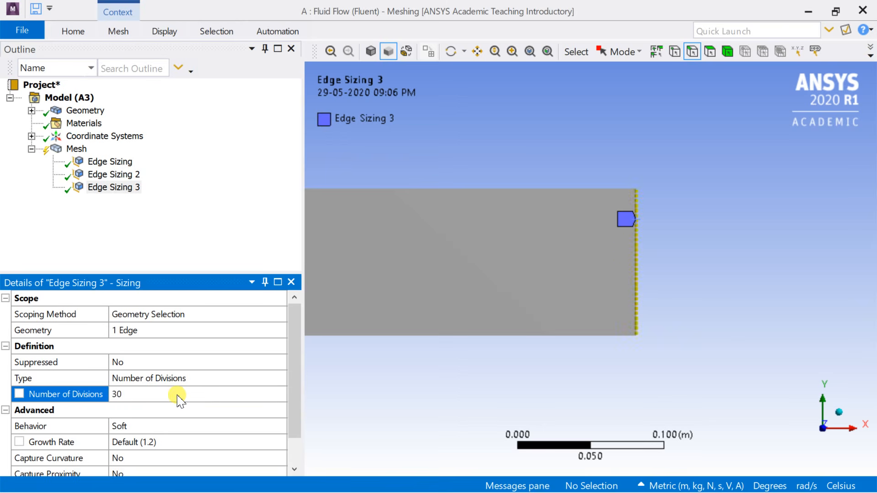
pyautogui.click(278, 428)
pyautogui.click(239, 448)
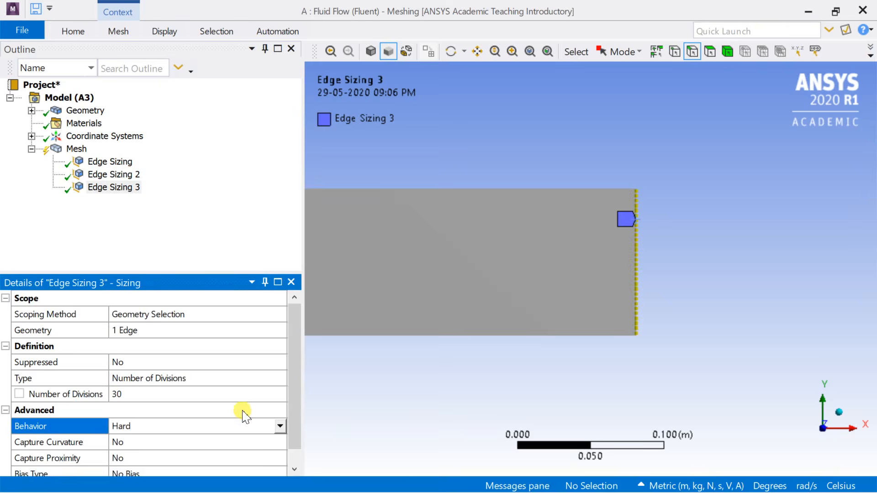
# Step: Apply the long-to-short bias type (____ __ _ _) to the right edge sizing with a bias factor of 10
pyautogui.scroll(-1, 218, 404)
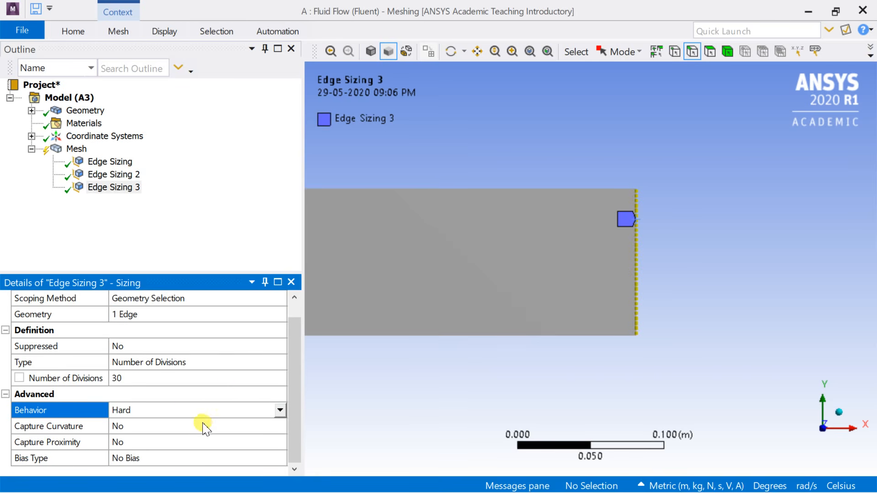
pyautogui.click(208, 459)
pyautogui.click(280, 458)
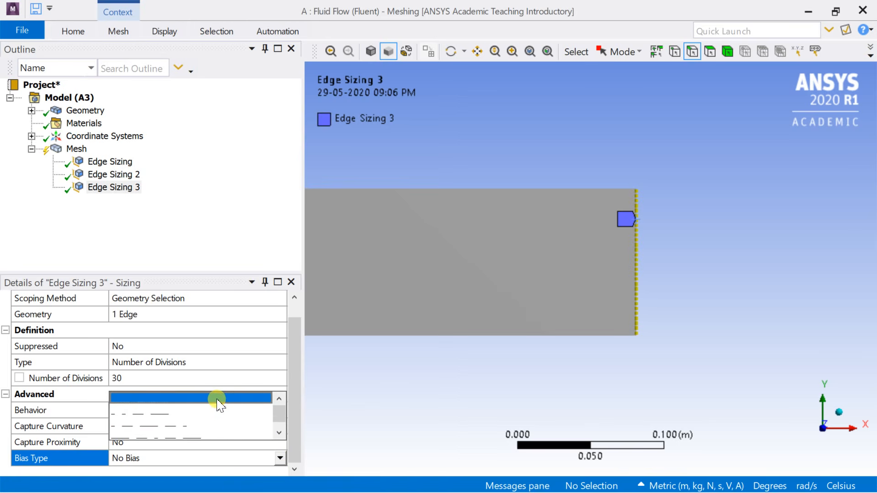
pyautogui.click(216, 398)
pyautogui.scroll(-1, 215, 425)
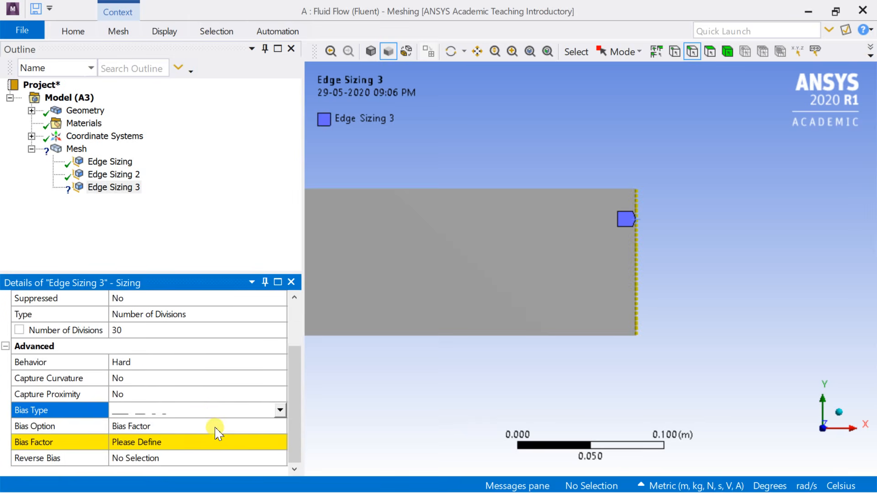
pyautogui.click(196, 442)
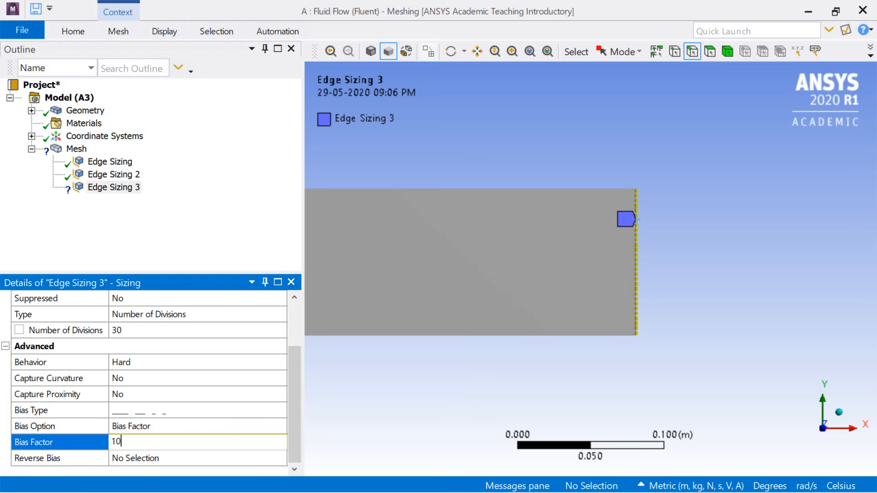
pyautogui.write('10')
pyautogui.press('Return')
# Step: Examine the biased division spacing along the right vertical edge up close
pyautogui.scroll(4, 693, 188)
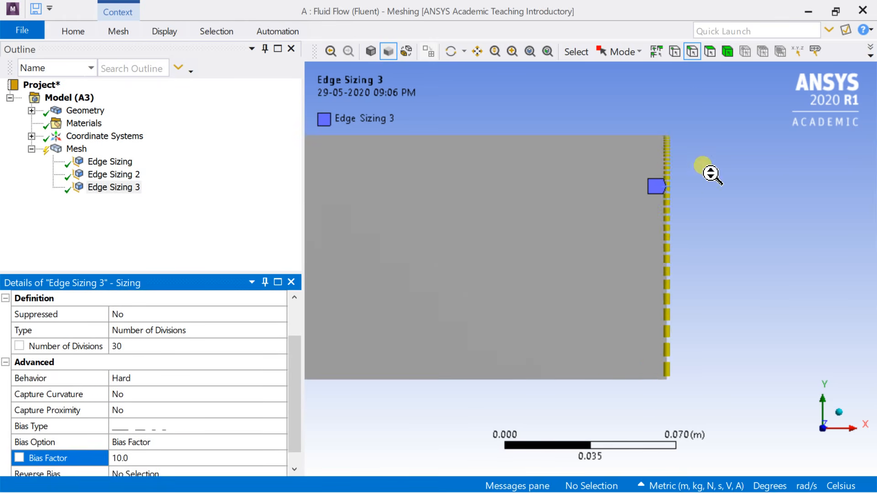
pyautogui.scroll(1, 723, 98)
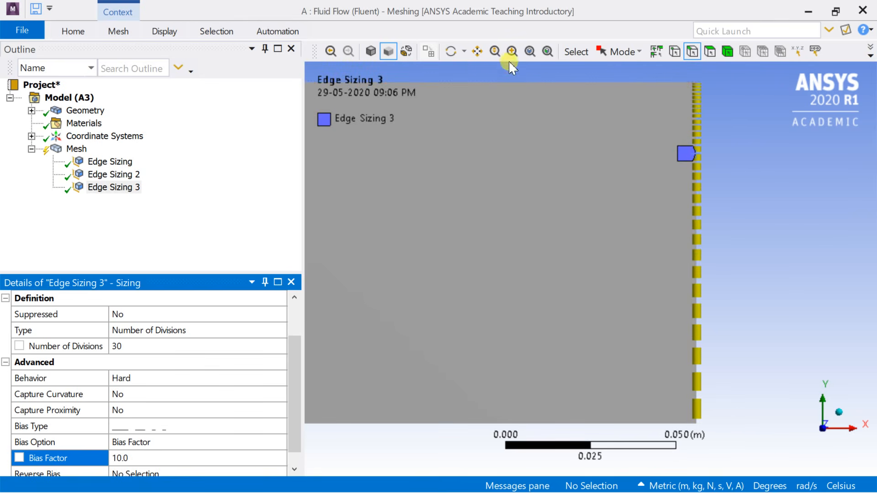
pyautogui.click(485, 52)
pyautogui.moveTo(657, 100); pyautogui.dragTo(609, 194)
pyautogui.scroll(3, 687, 183)
pyautogui.moveTo(687, 170); pyautogui.dragTo(595, 249)
pyautogui.scroll(3, 603, 230)
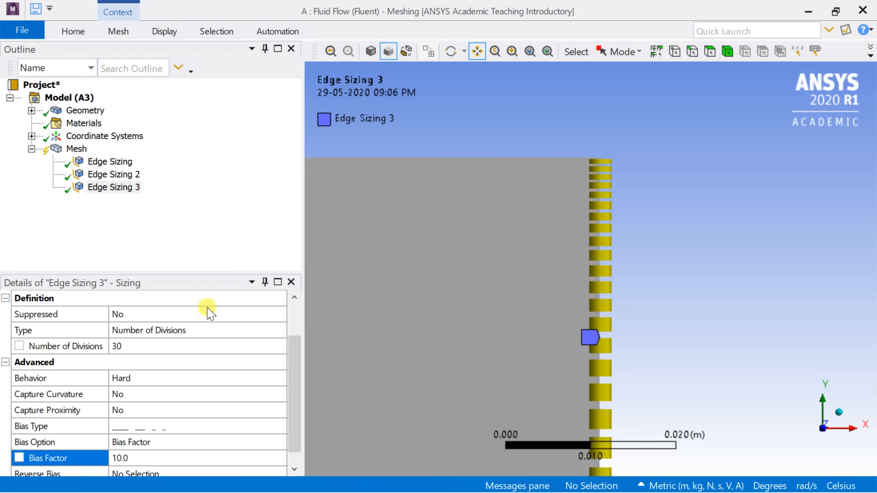
# Step: Generate the mesh with the three edge sizings
pyautogui.click(76, 150)
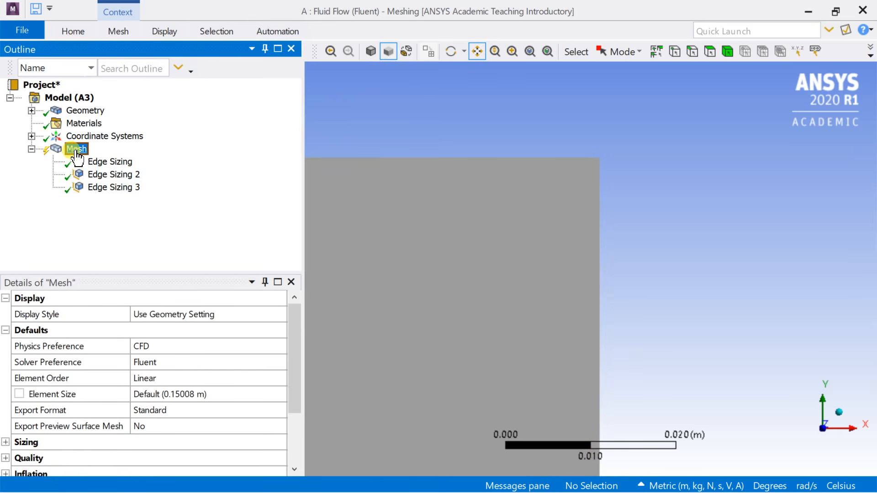
pyautogui.rightClick(76, 155)
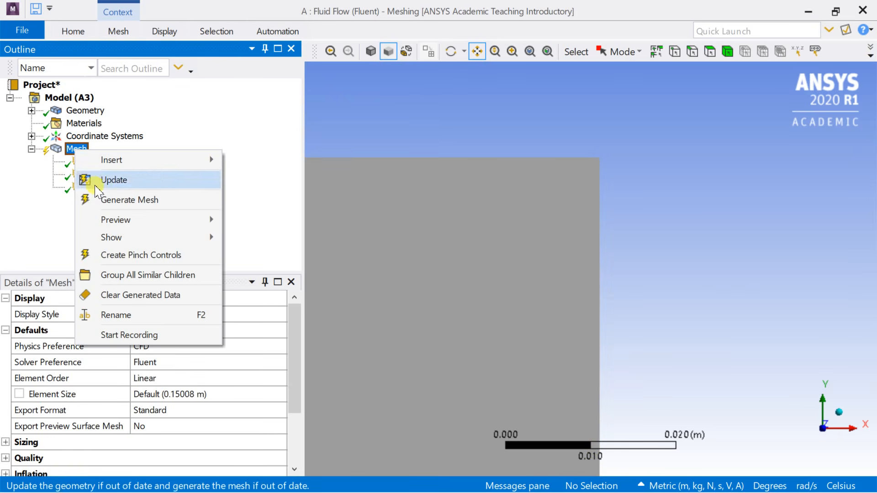
pyautogui.click(102, 201)
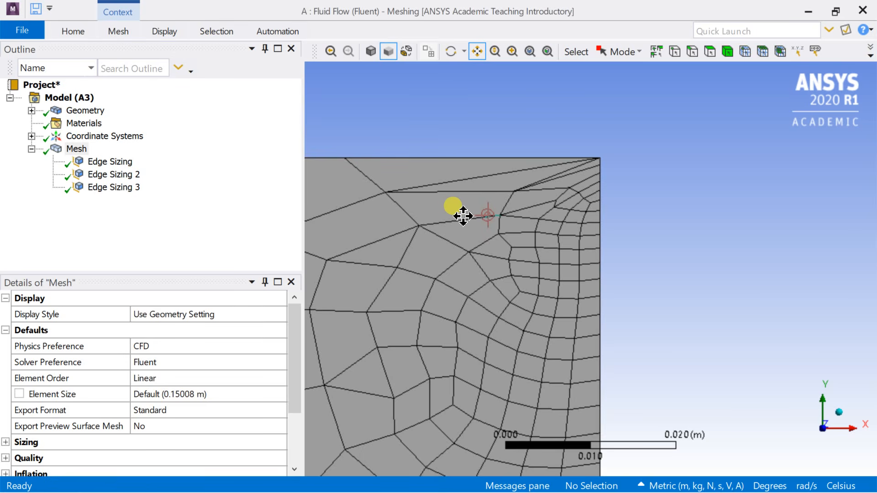
# Step: Examine the generated mesh from the right end along the length of the rectangle
pyautogui.scroll(-2, 463, 215)
pyautogui.scroll(-3, 447, 250)
pyautogui.scroll(-2, 415, 290)
pyautogui.scroll(-3, 443, 288)
pyautogui.scroll(-2, 415, 290)
pyautogui.scroll(-1, 417, 270)
pyautogui.scroll(-3, 376, 270)
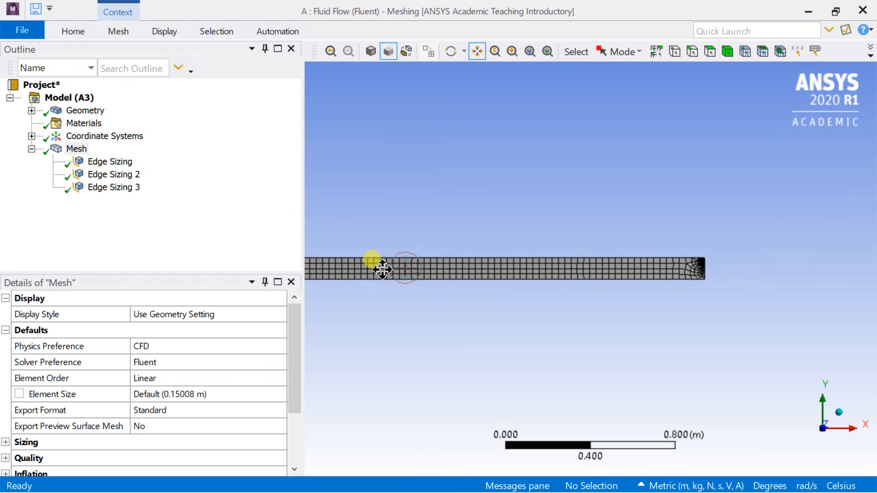
pyautogui.moveTo(377, 270); pyautogui.dragTo(554, 253)
# Step: Insert a Face Meshing control scoped to the rectangle's face and regenerate the mesh
pyautogui.rightClick(80, 153)
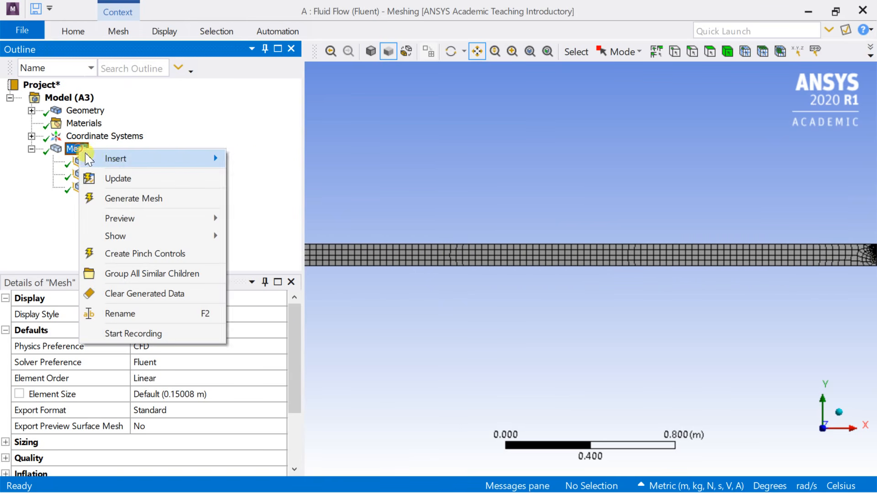
pyautogui.moveTo(145, 158)
pyautogui.click(255, 215)
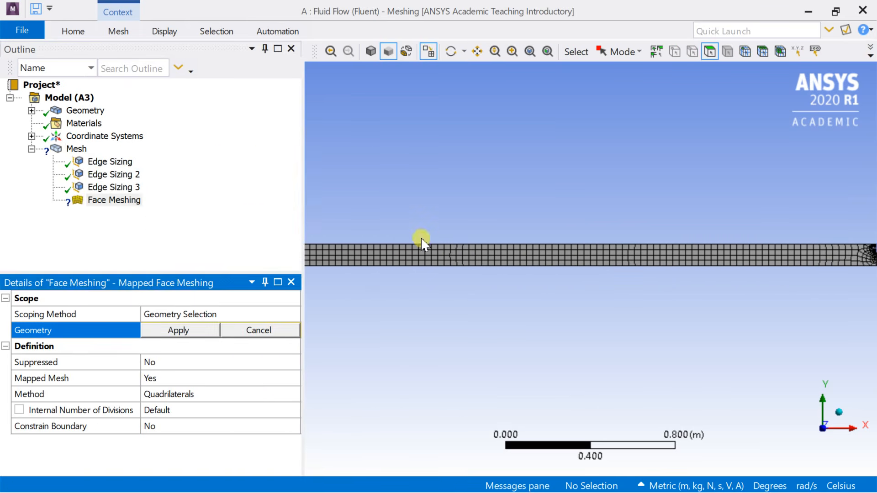
pyautogui.click(434, 258)
pyautogui.click(196, 332)
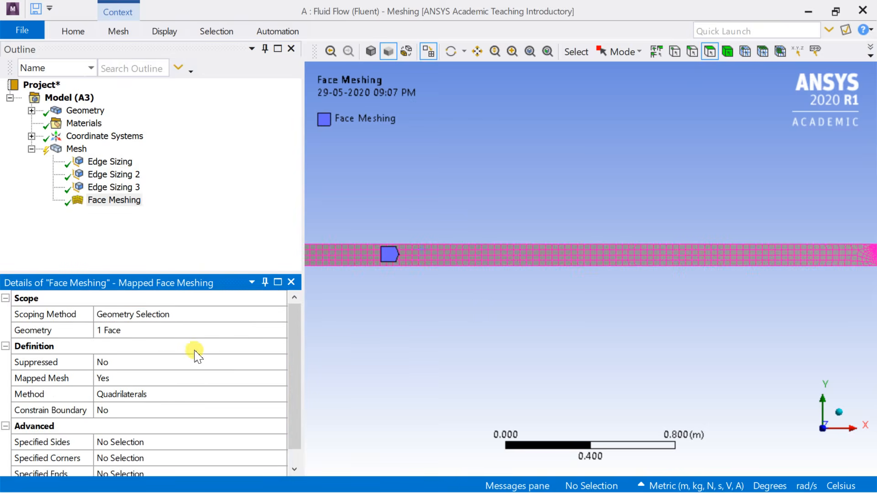
pyautogui.scroll(-1, 194, 375)
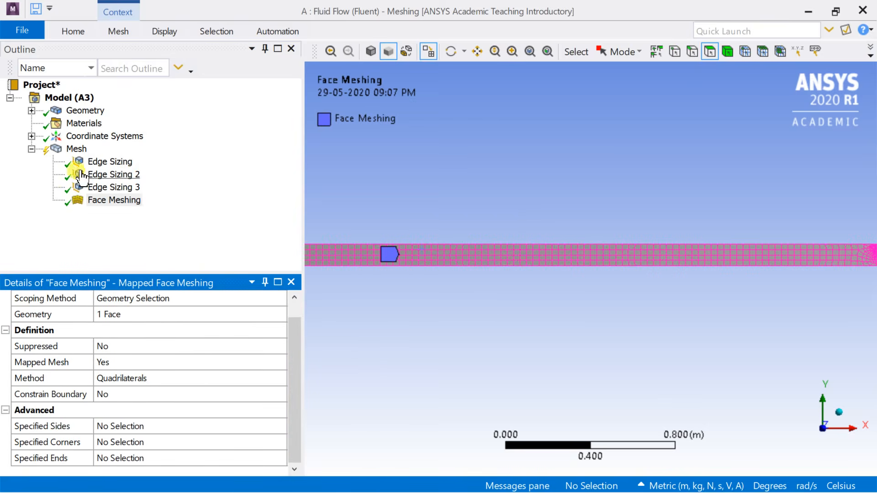
pyautogui.rightClick(75, 152)
pyautogui.click(110, 200)
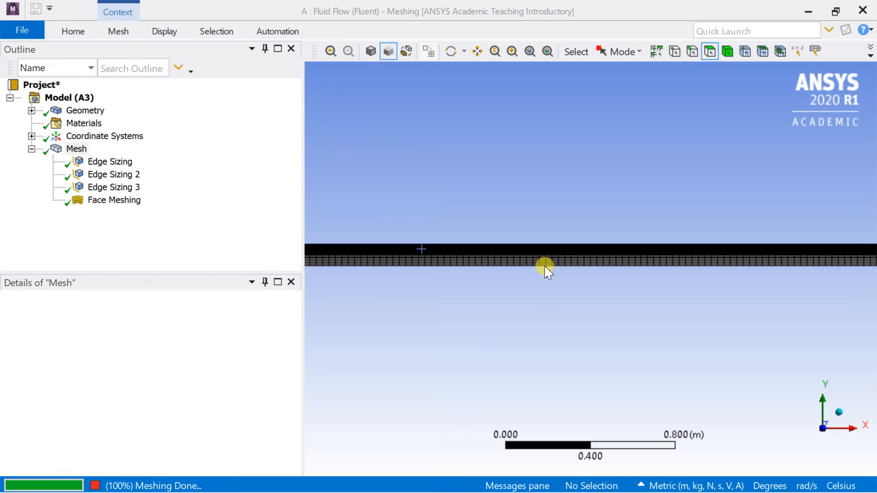
# Step: Examine the regenerated mesh layers close to the rectangle's upper edge
pyautogui.scroll(5, 544, 270)
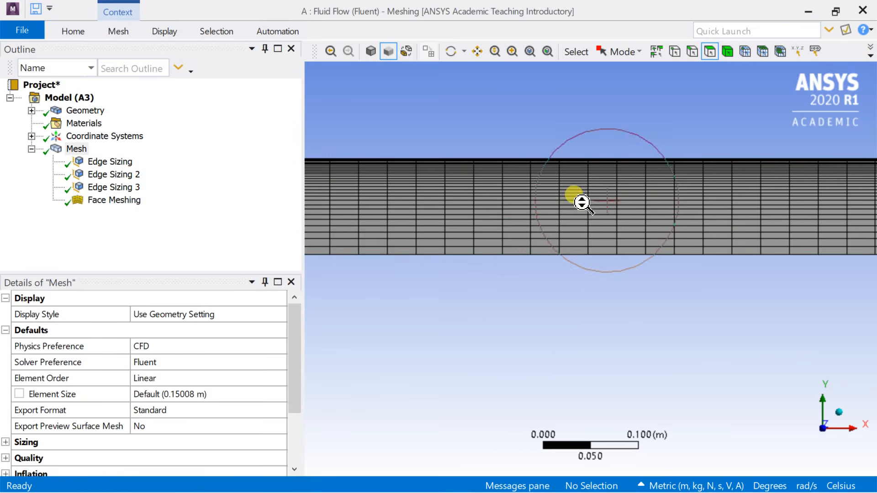
pyautogui.scroll(1, 548, 178)
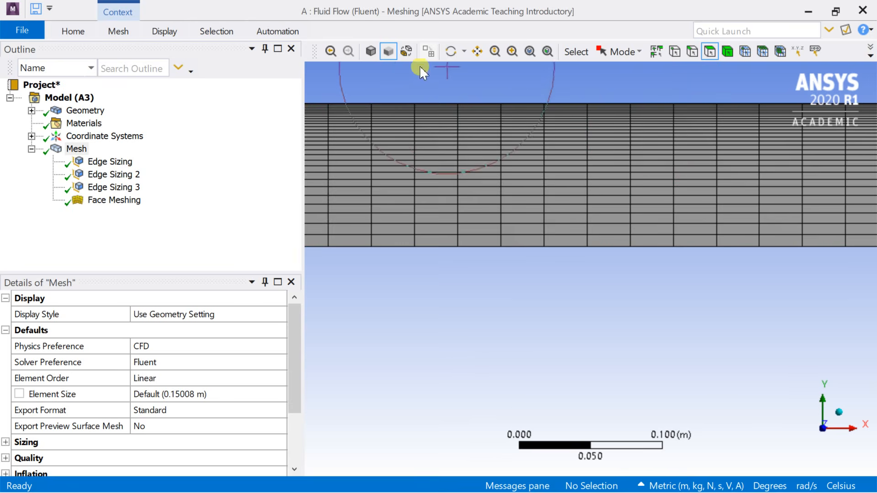
pyautogui.click(476, 52)
pyautogui.moveTo(504, 117); pyautogui.dragTo(544, 238)
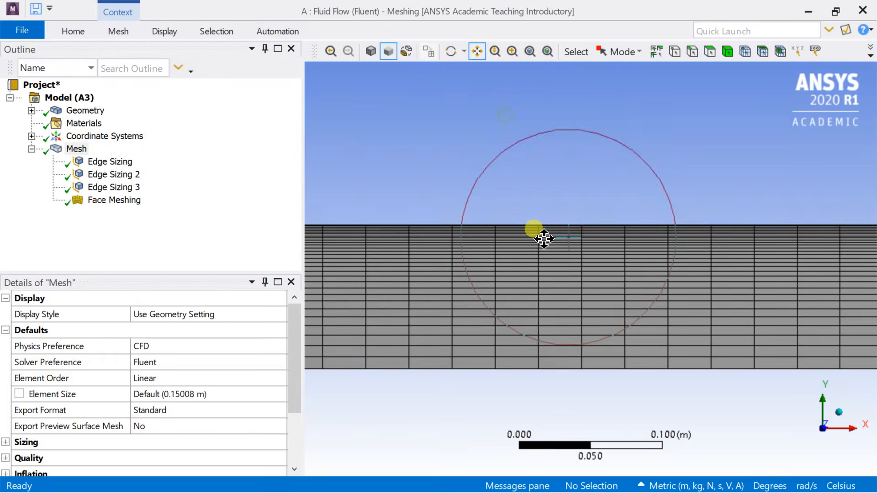
pyautogui.scroll(2, 578, 209)
pyautogui.scroll(2, 578, 209)
pyautogui.moveTo(557, 166); pyautogui.dragTo(558, 271)
pyautogui.scroll(2, 570, 244)
pyautogui.scroll(-2, 570, 245)
pyautogui.scroll(-3, 569, 244)
# Step: Examine the mesh at the rectangle's left end and along its length
pyautogui.moveTo(504, 322); pyautogui.dragTo(519, 302)
pyautogui.scroll(-5, 587, 306)
pyautogui.moveTo(426, 296); pyautogui.dragTo(731, 310)
pyautogui.scroll(-4, 591, 301)
pyautogui.moveTo(518, 301)
pyautogui.mouseDown()
pyautogui.moveTo(478, 301)
pyautogui.moveTo(505, 307)
pyautogui.mouseUp()
pyautogui.scroll(3, 505, 308)
pyautogui.moveTo(557, 371); pyautogui.dragTo(579, 335)
pyautogui.scroll(6, 579, 334)
pyautogui.moveTo(534, 399); pyautogui.dragTo(561, 169)
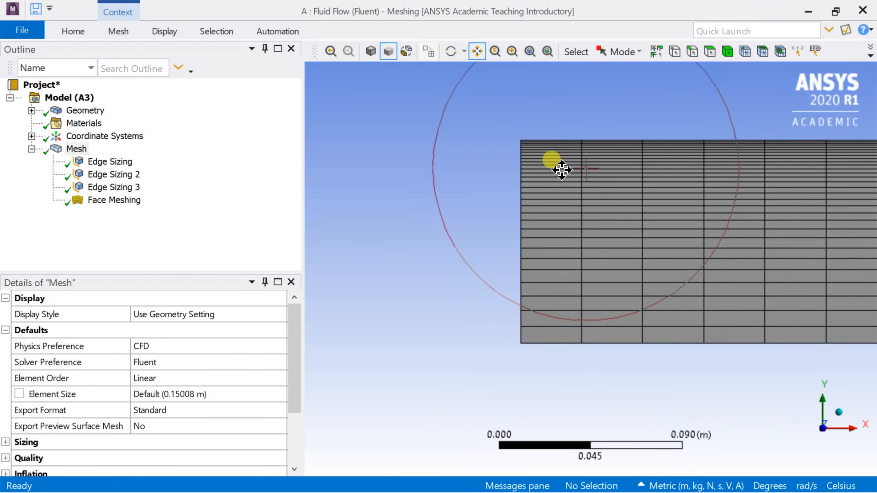
pyautogui.scroll(-2, 580, 189)
pyautogui.scroll(-2, 668, 251)
pyautogui.moveTo(667, 251); pyautogui.dragTo(482, 254)
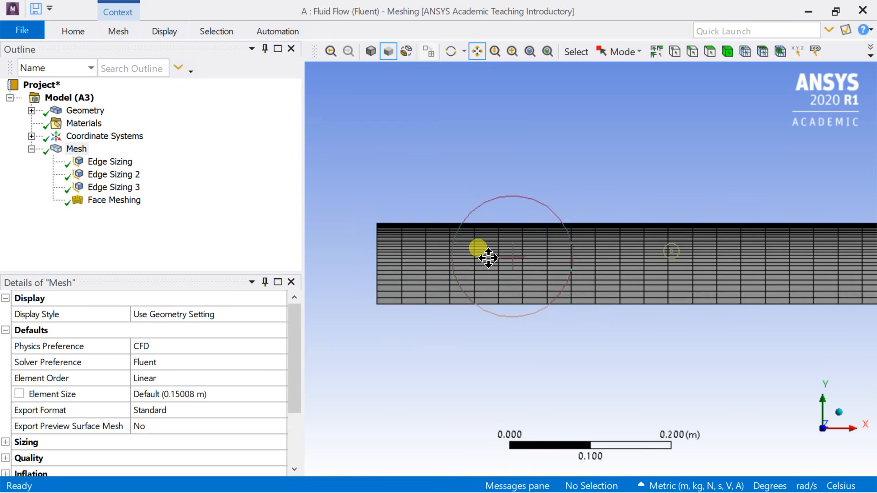
pyautogui.scroll(-3, 493, 266)
pyautogui.scroll(-1, 492, 266)
pyautogui.moveTo(591, 276); pyautogui.dragTo(443, 242)
pyautogui.scroll(-1, 466, 256)
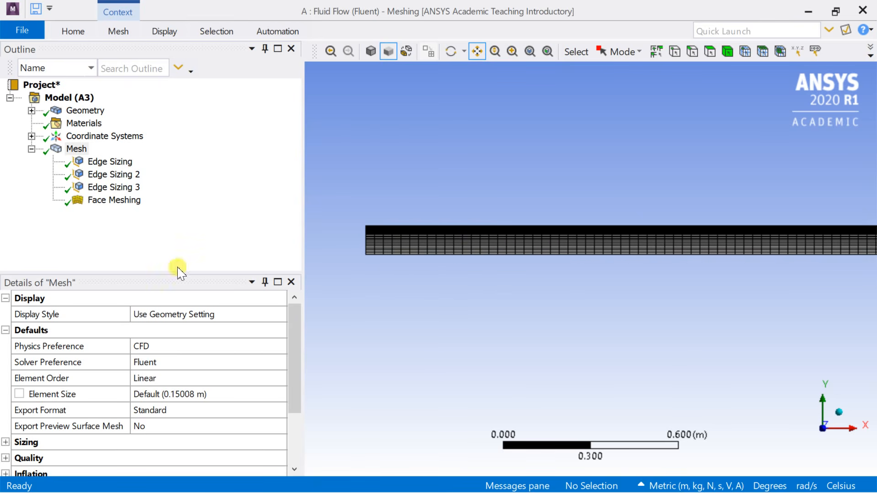
# Step: Set the mesh display style to Aspect Ratio and view the rectangle's left end
pyautogui.click(246, 314)
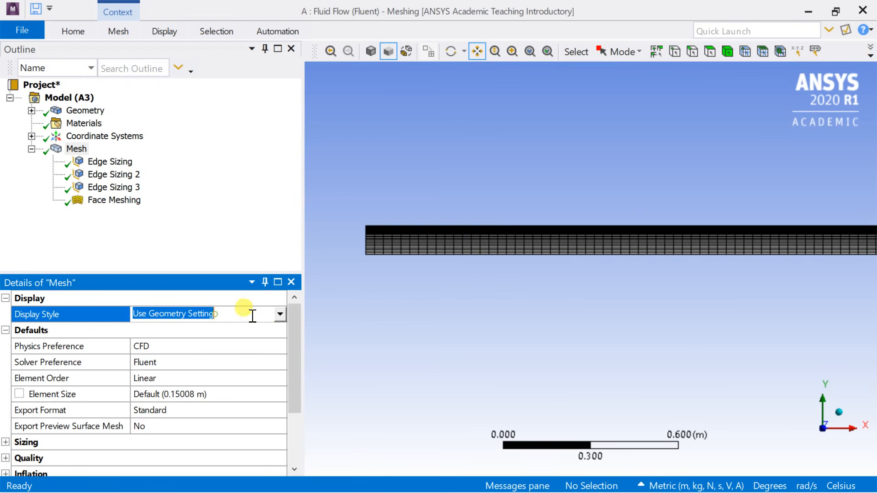
pyautogui.click(280, 314)
pyautogui.click(207, 363)
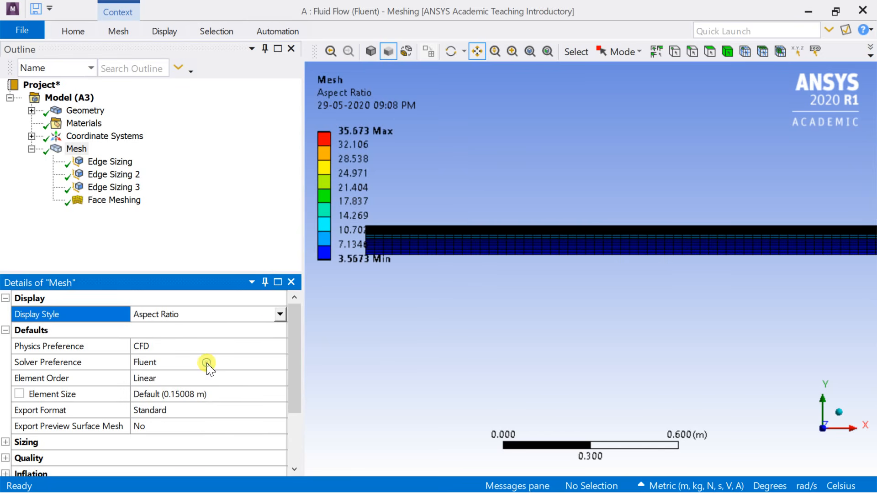
pyautogui.moveTo(391, 239); pyautogui.dragTo(505, 284)
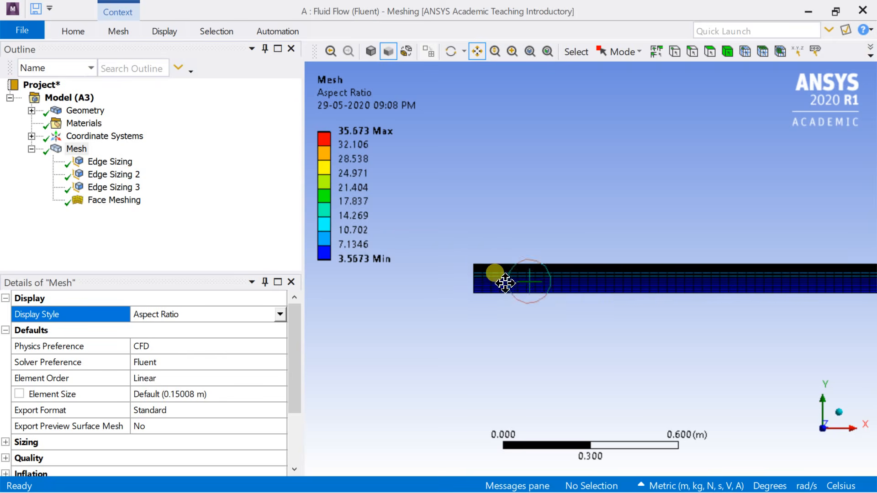
# Step: Examine the aspect ratio contours in the mesh layers close to the rectangle's upper edge
pyautogui.scroll(8, 505, 283)
pyautogui.moveTo(522, 250); pyautogui.dragTo(621, 332)
pyautogui.scroll(2, 532, 292)
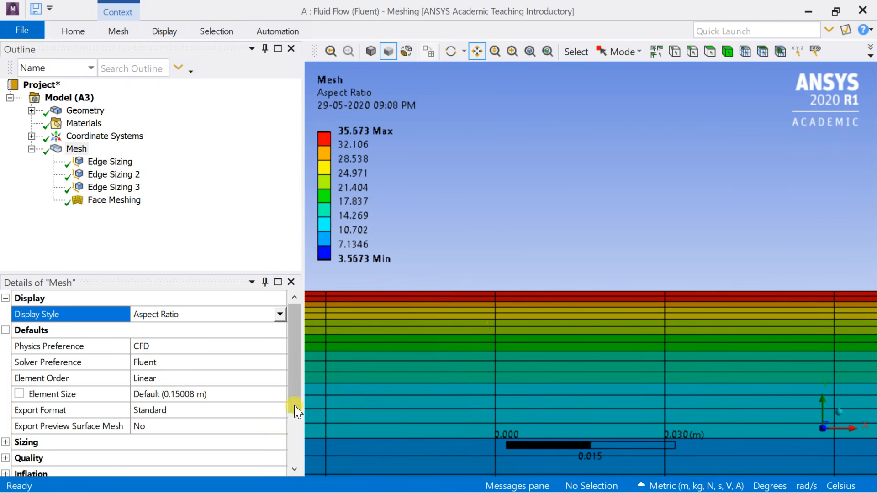
# Step: Set the mesh display style to Skewness to check the cell skewness
pyautogui.click(280, 314)
pyautogui.scroll(-1, 221, 360)
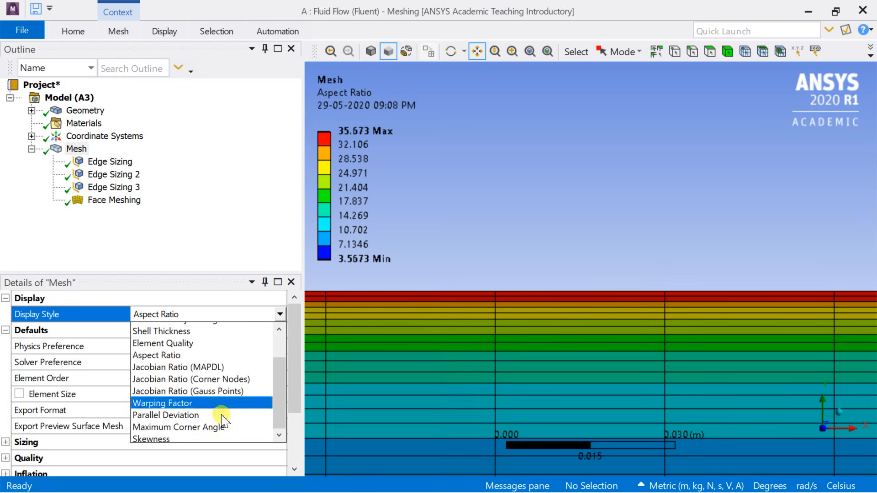
pyautogui.click(215, 411)
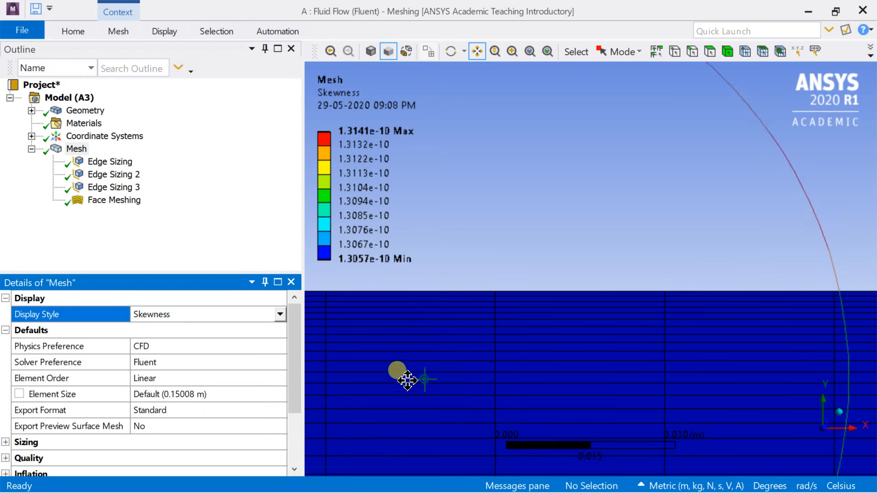
# Step: Set the mesh display style to Orthogonal Quality and view the rectangle's left end
pyautogui.click(280, 314)
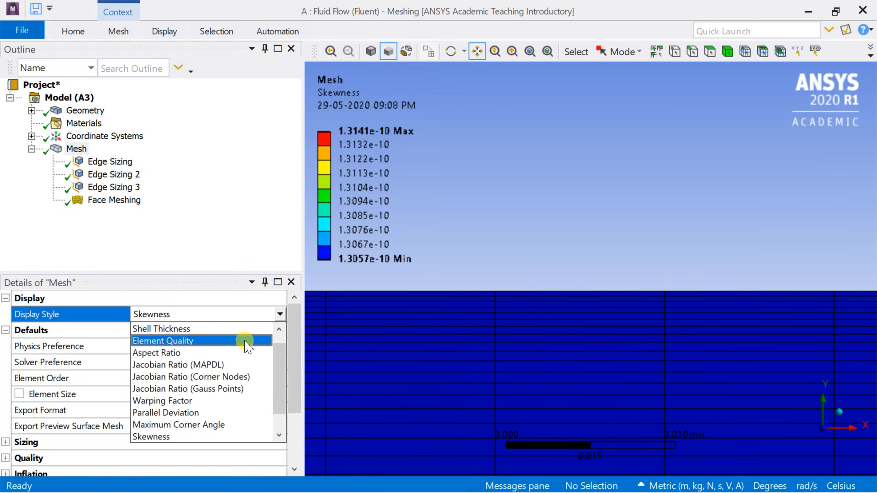
pyautogui.scroll(-1, 205, 423)
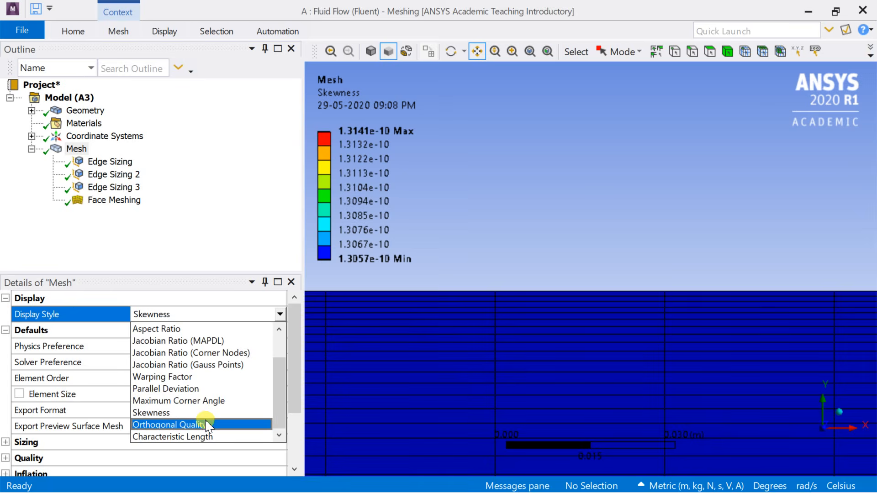
pyautogui.click(208, 426)
pyautogui.scroll(-3, 436, 372)
pyautogui.scroll(-5, 438, 379)
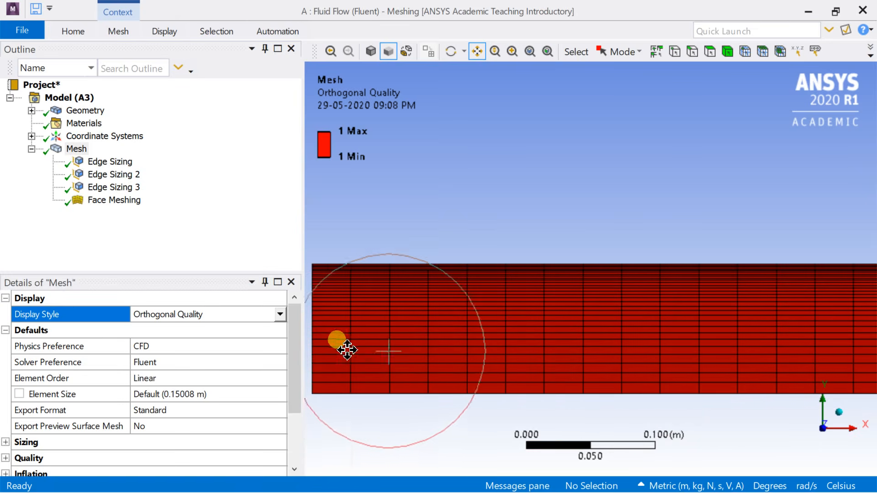
# Step: Restore the mesh display style to Use Geometry Setting
pyautogui.click(280, 314)
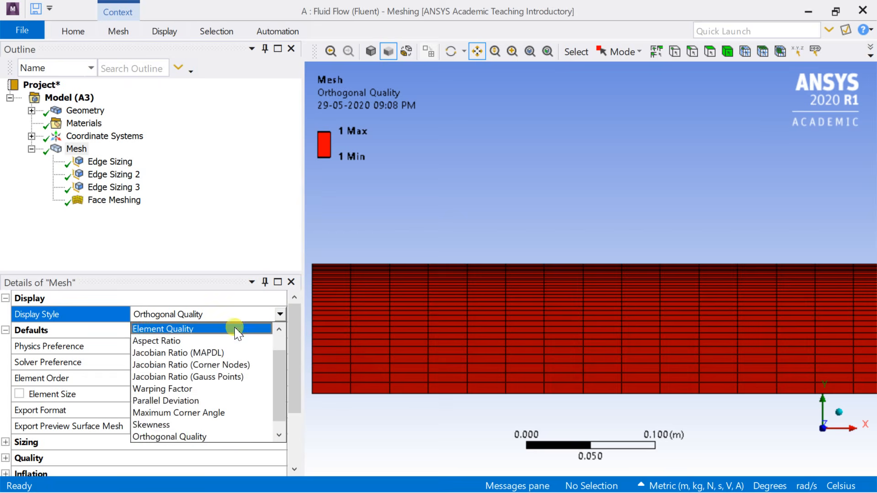
pyautogui.scroll(1, 237, 332)
pyautogui.click(233, 333)
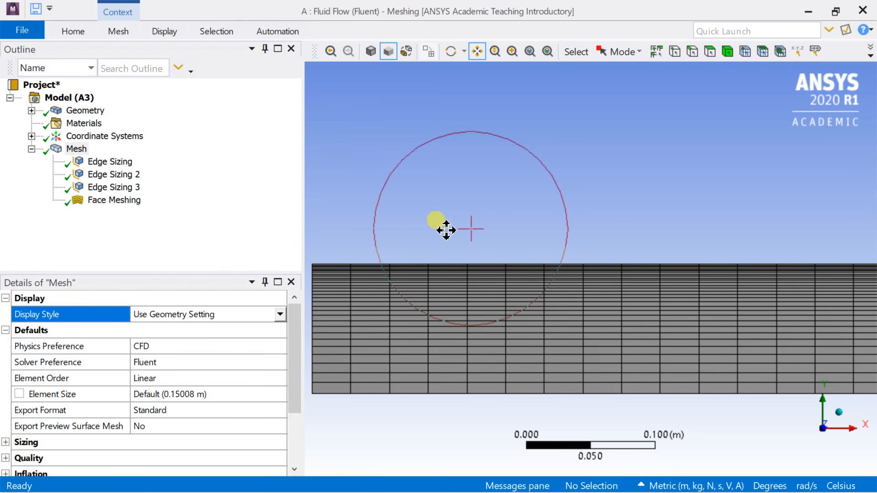
# Step: Create a named selection called "inlet" from the rectangle's left vertical edge
pyautogui.scroll(-4, 385, 232)
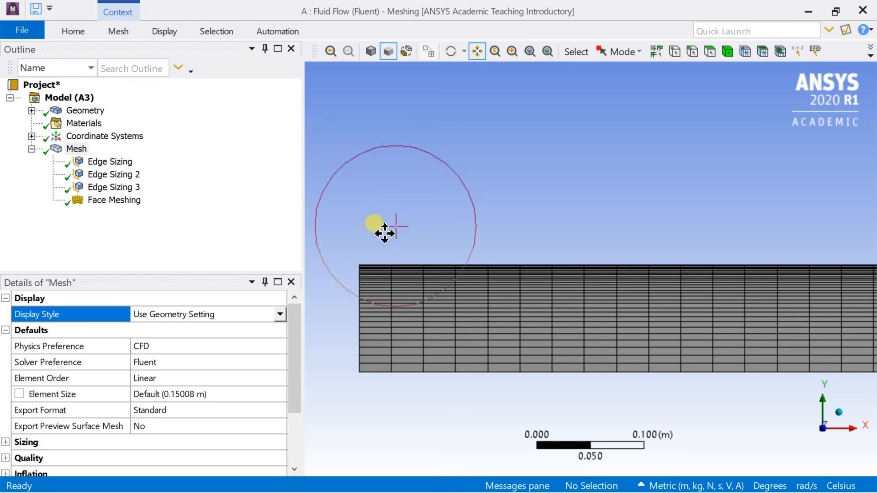
pyautogui.scroll(-2, 461, 237)
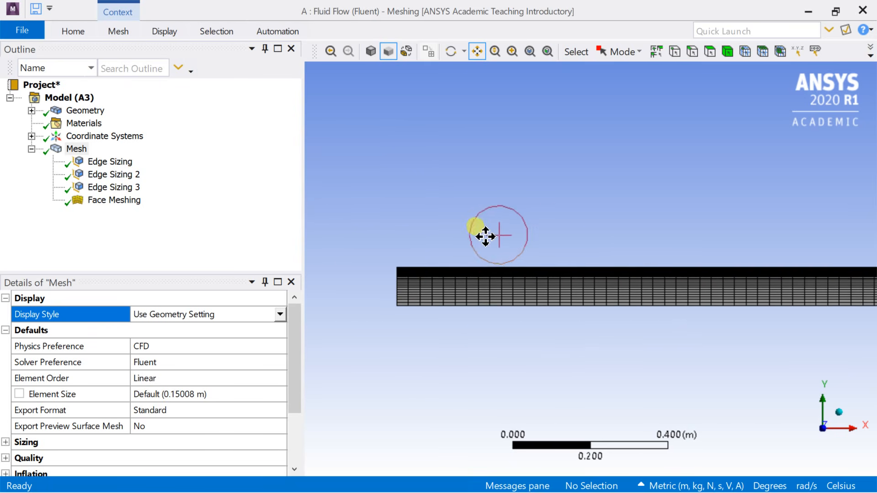
pyautogui.moveTo(485, 240); pyautogui.dragTo(542, 231)
pyautogui.click(692, 51)
pyautogui.click(453, 287)
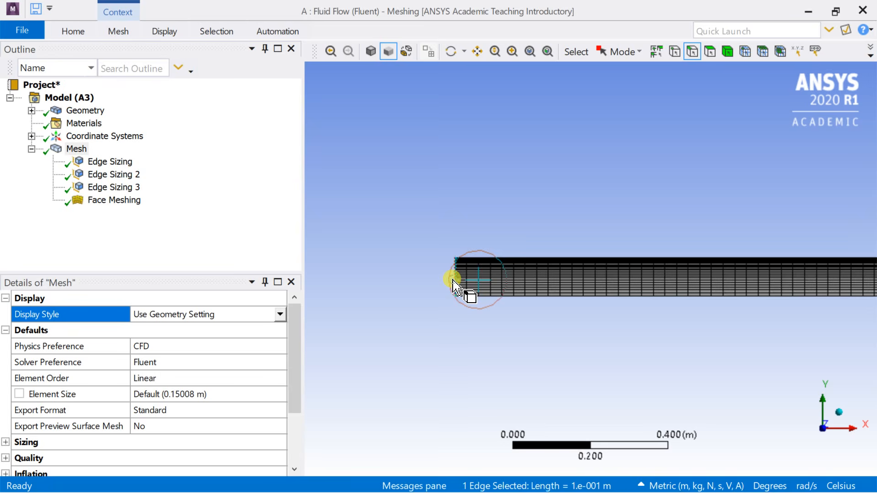
pyautogui.rightClick(453, 281)
pyautogui.click(485, 328)
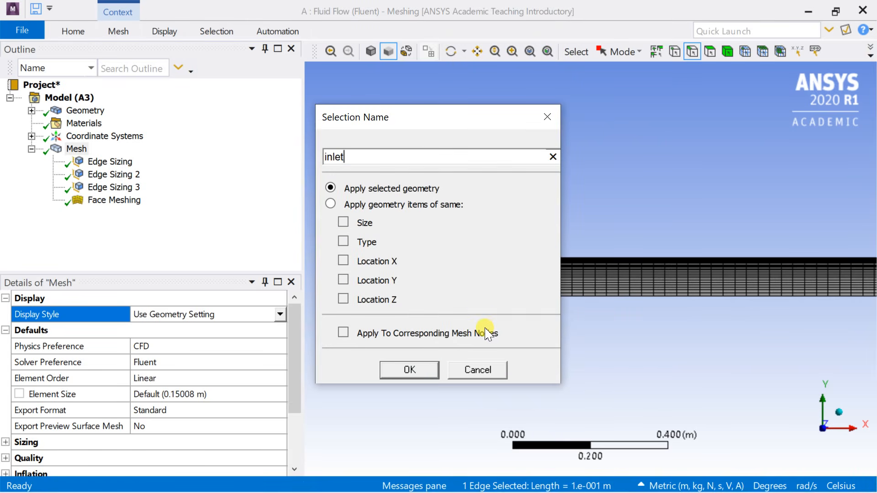
pyautogui.write('inlet')
pyautogui.press('Return')
pyautogui.click(485, 330)
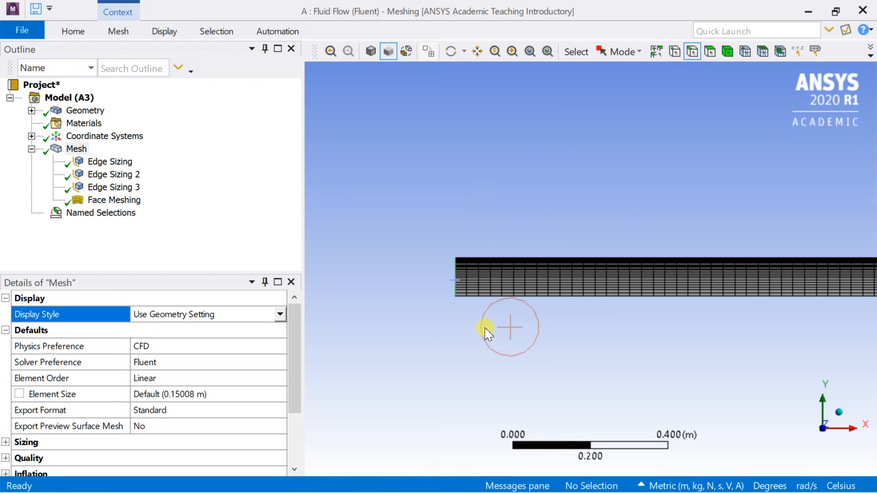
# Step: Create a named selection called "axis" from the rectangle's lower horizontal edge
pyautogui.click(533, 297)
pyautogui.rightClick(532, 296)
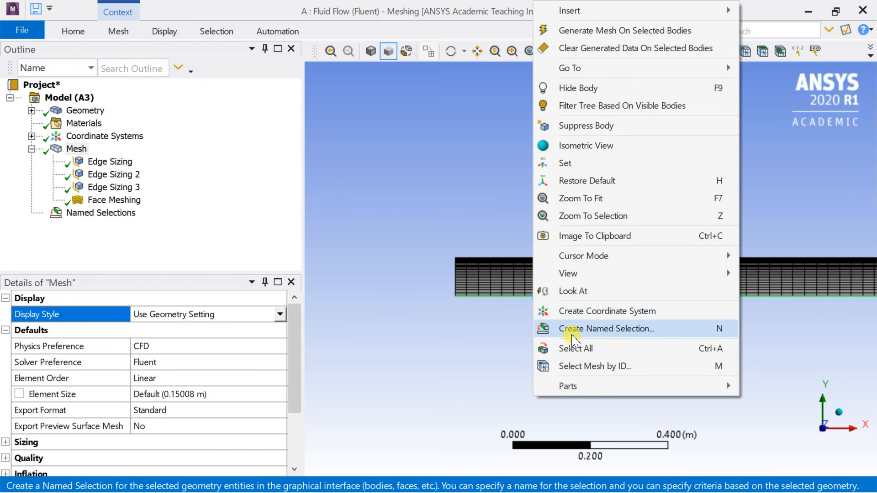
pyautogui.click(575, 327)
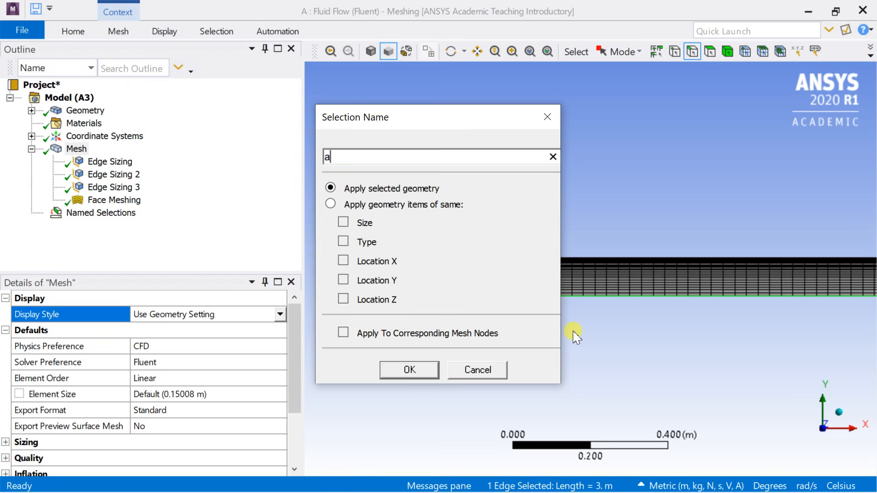
pyautogui.press('Return')
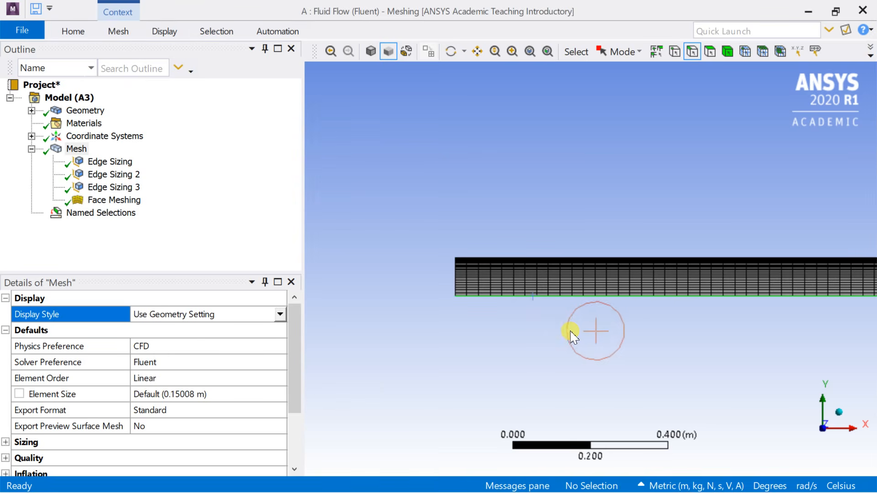
# Step: Create a named selection called "pipe wall" from the rectangle's upper horizontal edge
pyautogui.click(498, 259)
pyautogui.rightClick(501, 261)
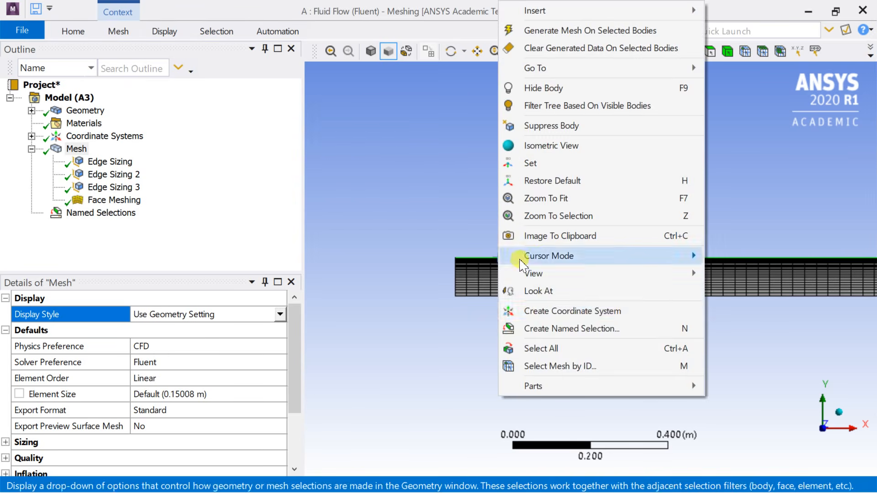
pyautogui.click(554, 329)
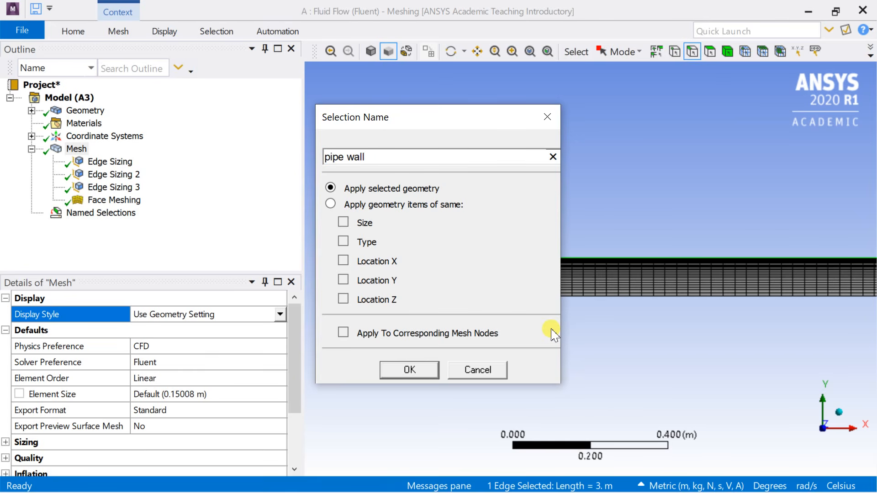
pyautogui.press('Return')
# Step: Create a named selection called "outlet" from the vertical edge at the rectangle's right end
pyautogui.scroll(-3, 592, 311)
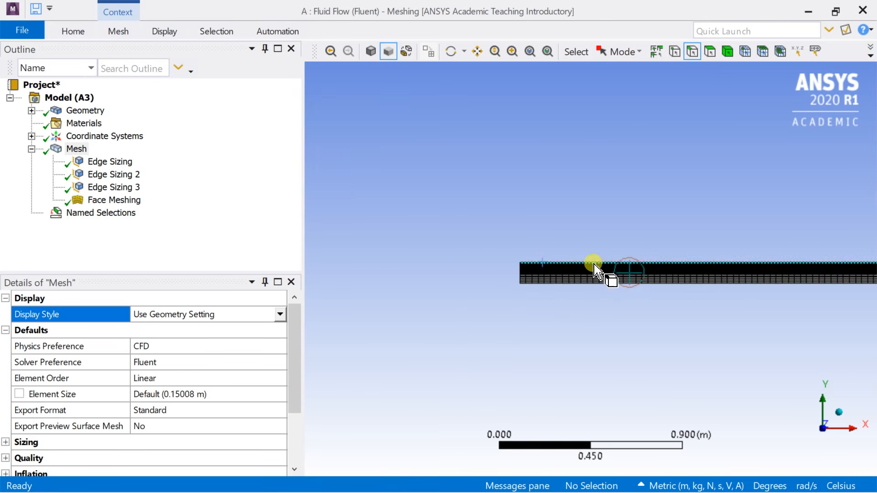
pyautogui.click(478, 53)
pyautogui.moveTo(711, 183); pyautogui.dragTo(417, 194)
pyautogui.moveTo(661, 227); pyautogui.dragTo(396, 183)
pyautogui.scroll(4, 499, 188)
pyautogui.moveTo(501, 190); pyautogui.dragTo(565, 324)
pyautogui.scroll(5, 600, 218)
pyautogui.scroll(2, 572, 303)
pyautogui.moveTo(574, 297); pyautogui.dragTo(567, 302)
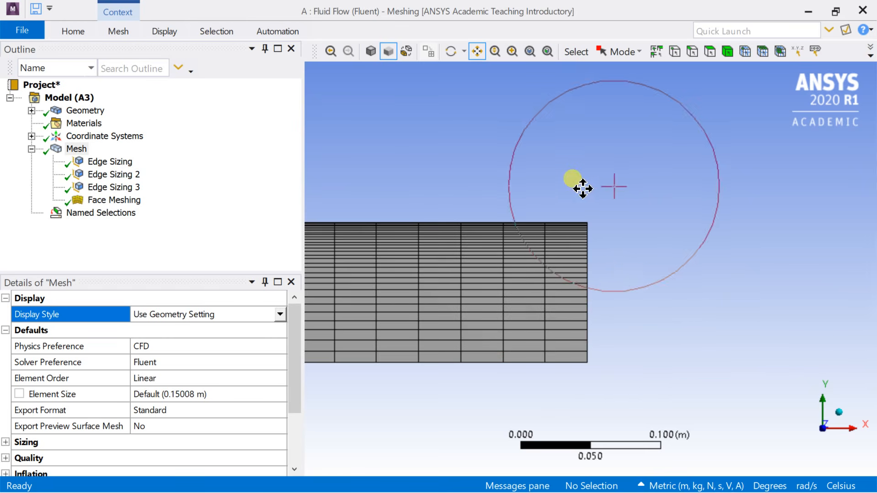
pyautogui.click(690, 52)
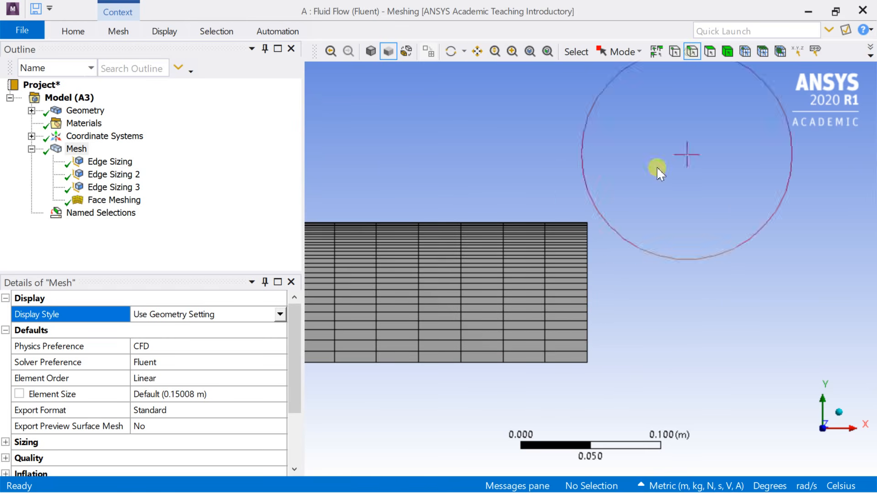
pyautogui.click(588, 268)
pyautogui.rightClick(590, 268)
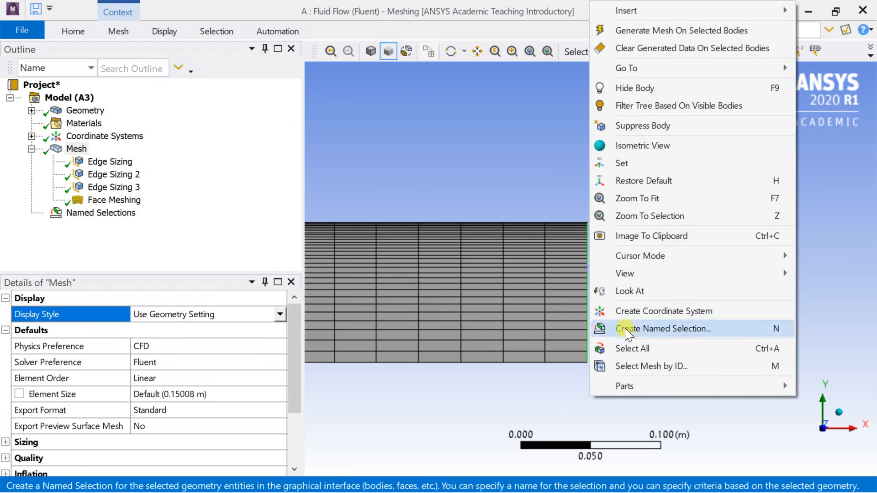
pyautogui.click(632, 330)
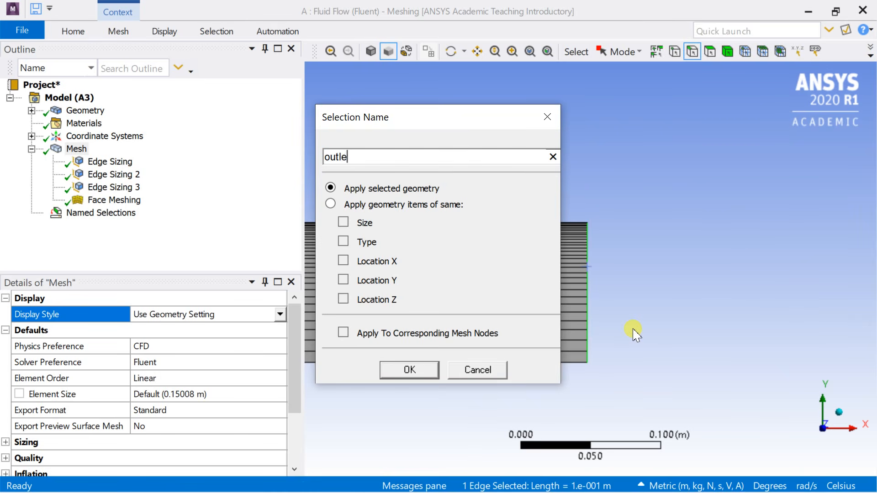
pyautogui.press('Return')
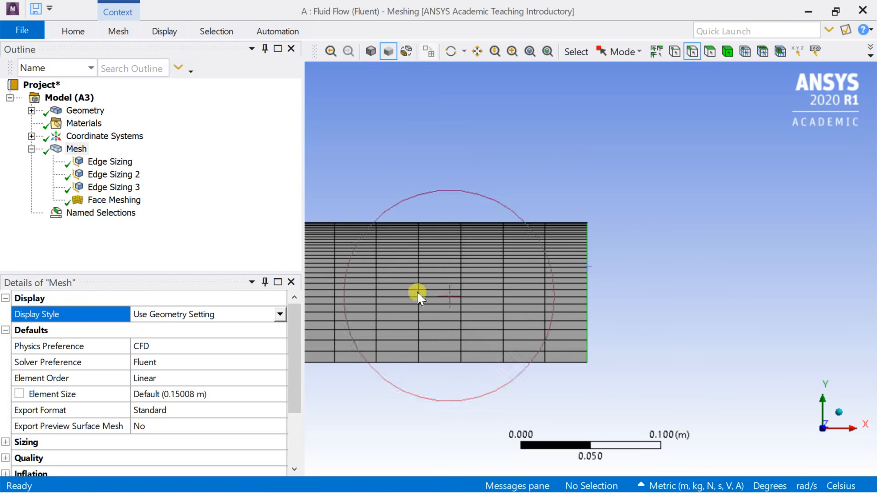
# Step: Expand the named selections and check which edge is assigned to inlet, axis, pipe wall and outlet
pyautogui.click(31, 213)
pyautogui.scroll(-5, 553, 192)
pyautogui.click(481, 53)
pyautogui.moveTo(478, 177); pyautogui.dragTo(732, 187)
pyautogui.scroll(-5, 701, 203)
pyautogui.moveTo(443, 241); pyautogui.dragTo(633, 213)
pyautogui.scroll(-3, 606, 213)
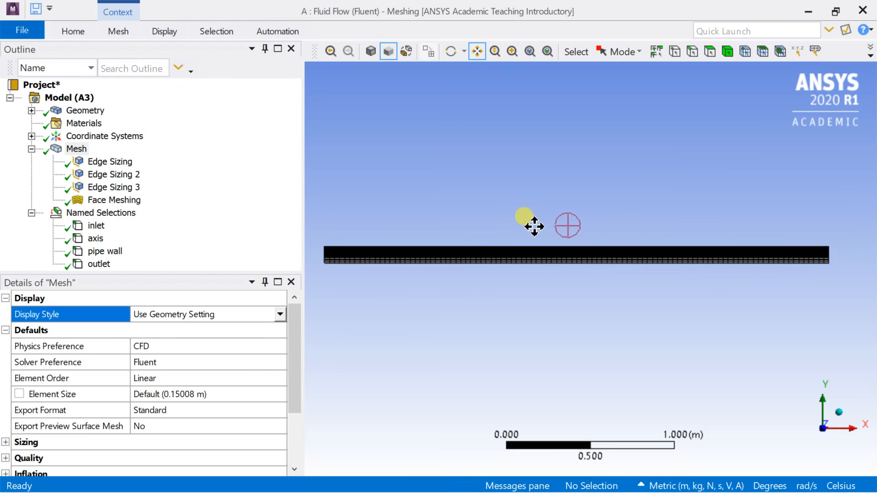
pyautogui.click(96, 226)
pyautogui.click(94, 238)
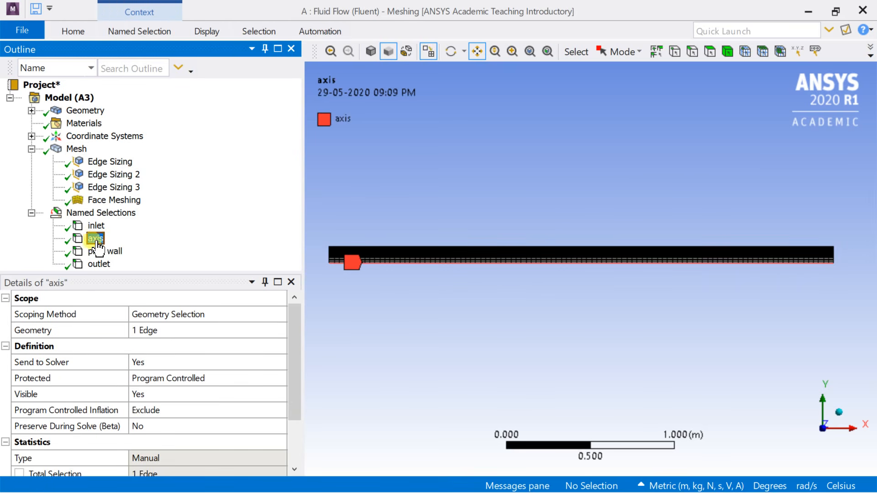
pyautogui.click(97, 254)
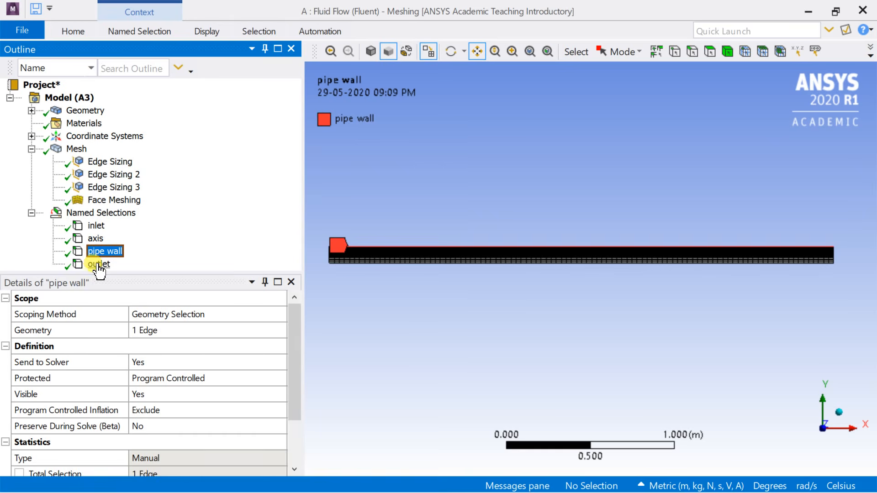
pyautogui.click(99, 265)
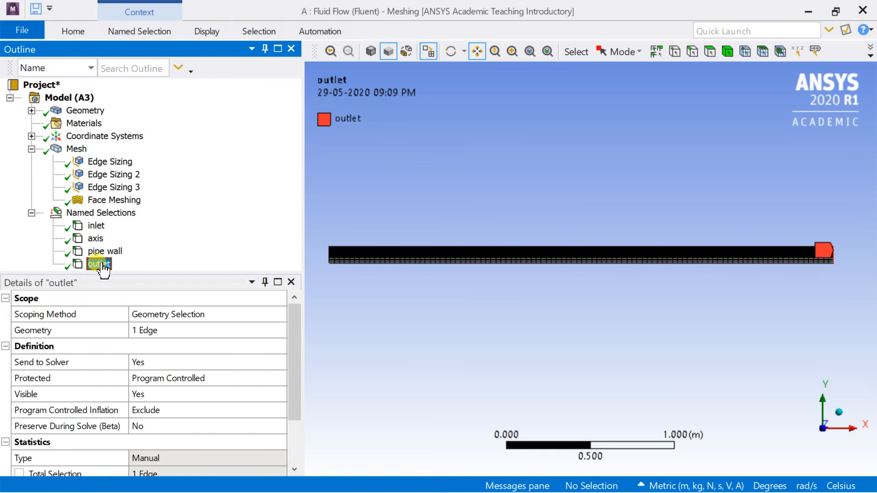
# Step: Update the mesh for Fluent and close the meshing window to return to the Workbench project
pyautogui.click(75, 150)
pyautogui.rightClick(73, 152)
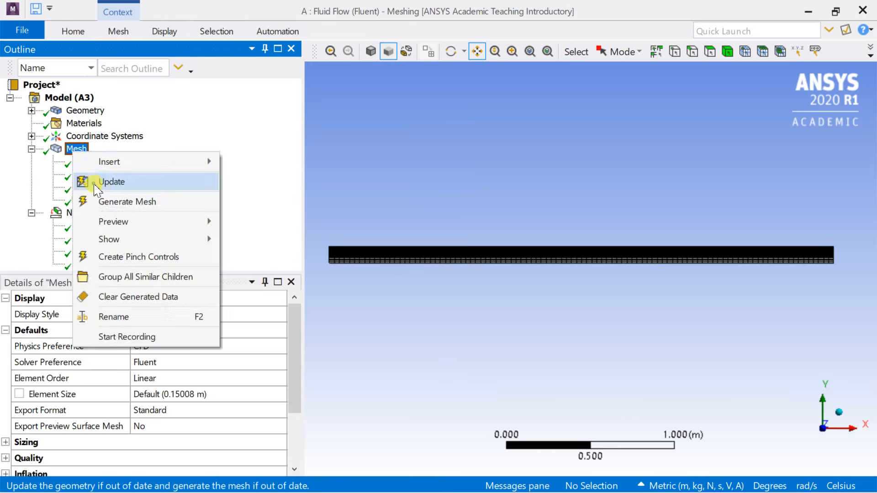
pyautogui.click(96, 181)
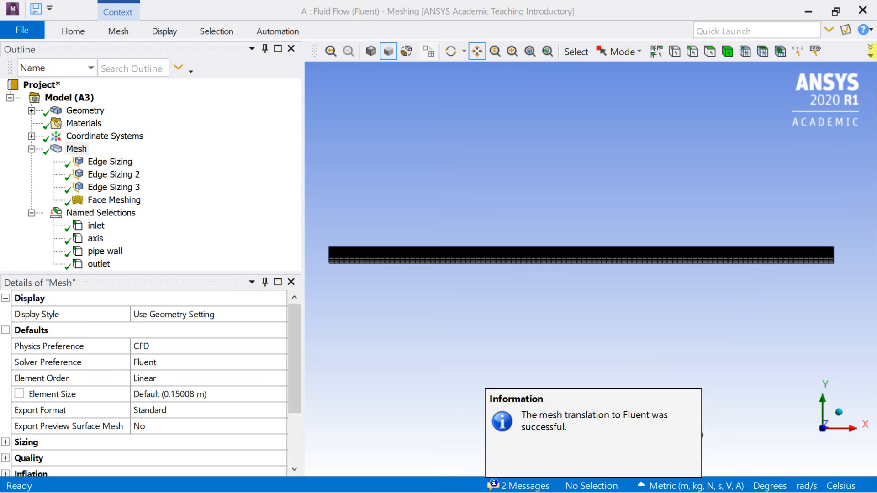
pyautogui.click(864, 8)
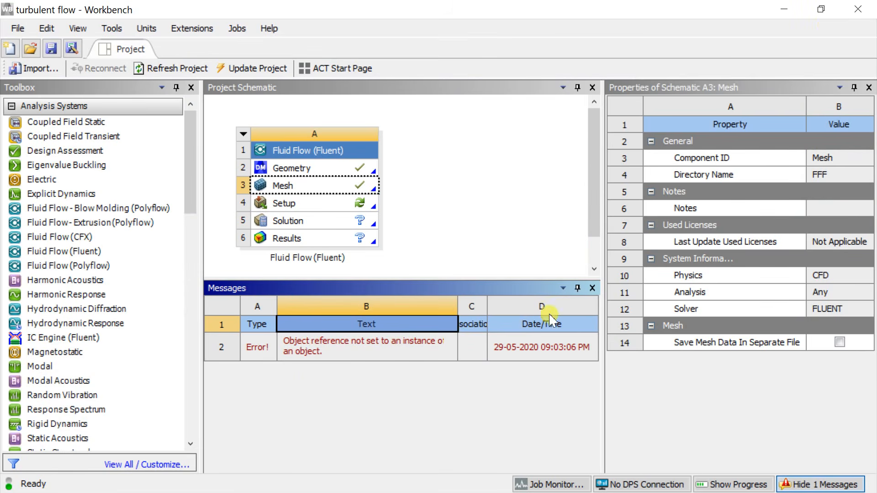
# Step: Hide the project messages and select the Setup cell of the Fluid Flow (Fluent) system
pyautogui.click(591, 289)
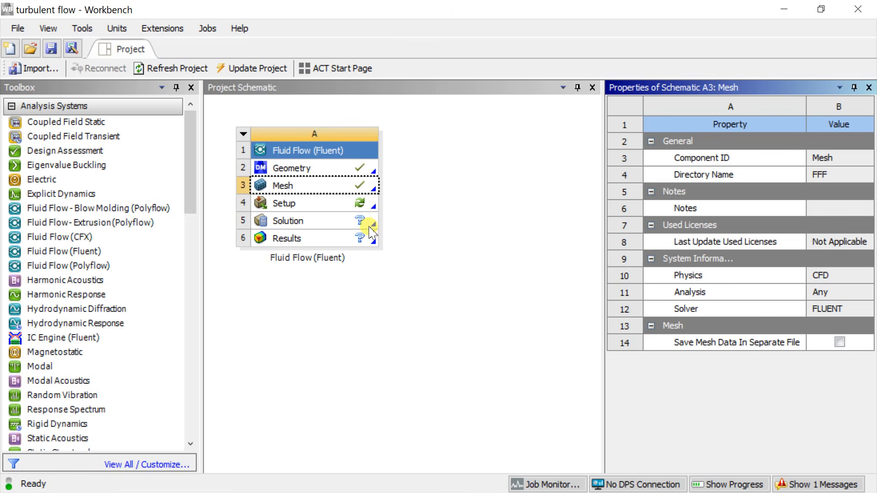
pyautogui.click(337, 206)
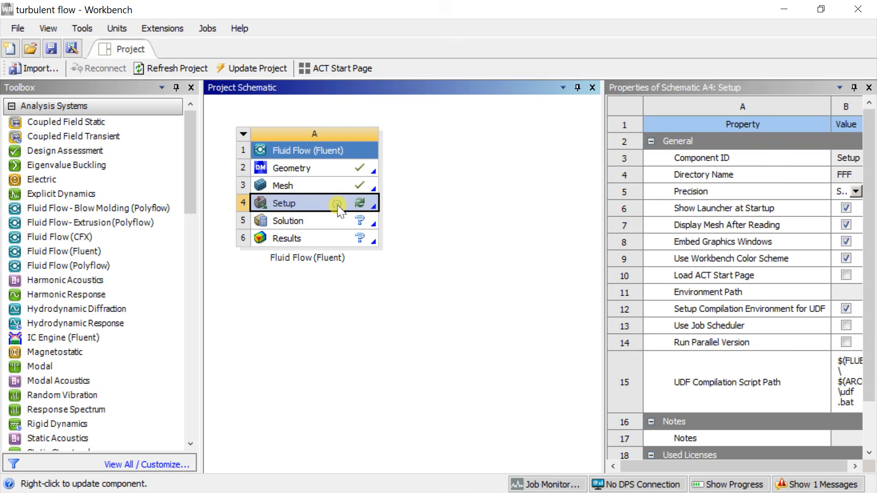